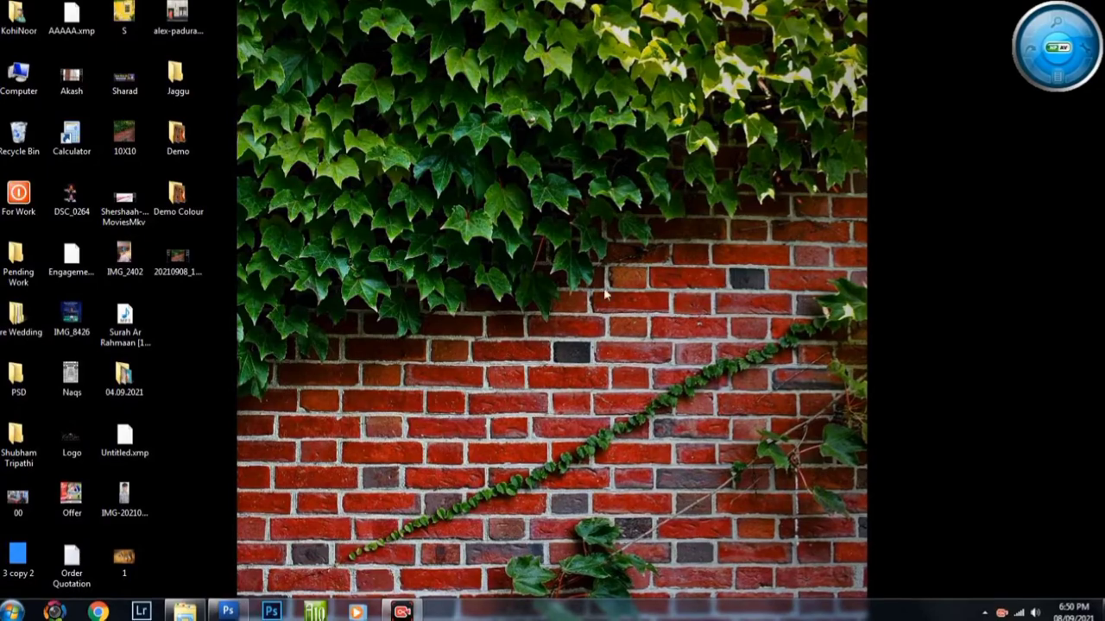
Open the PPPP] photo folder inside Downloads in Windows Explorer.
key(super+e)
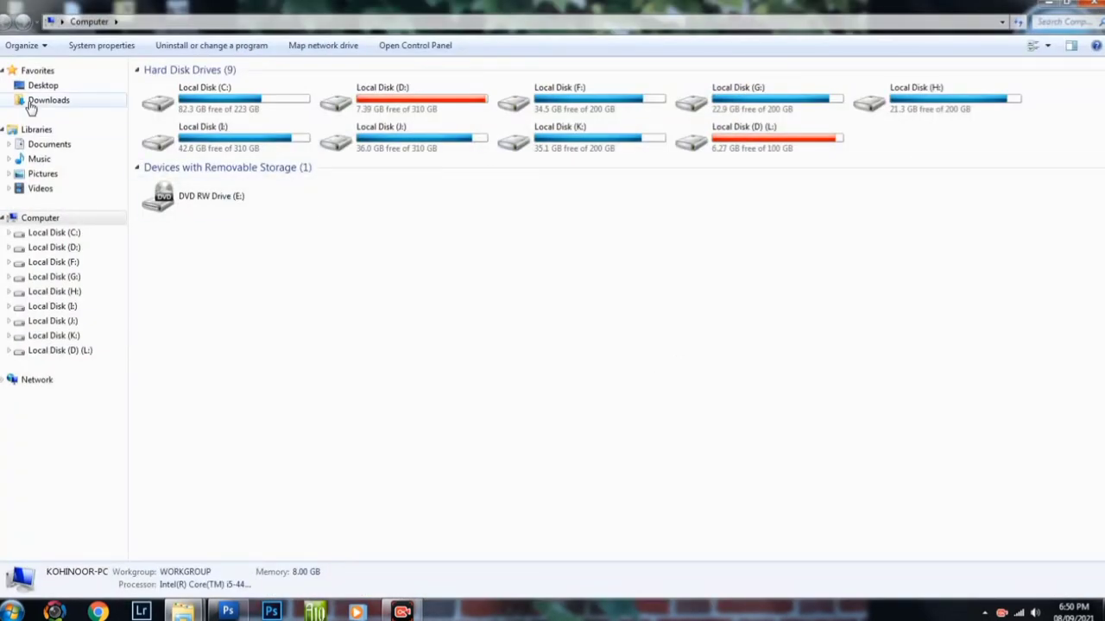
click(39, 101)
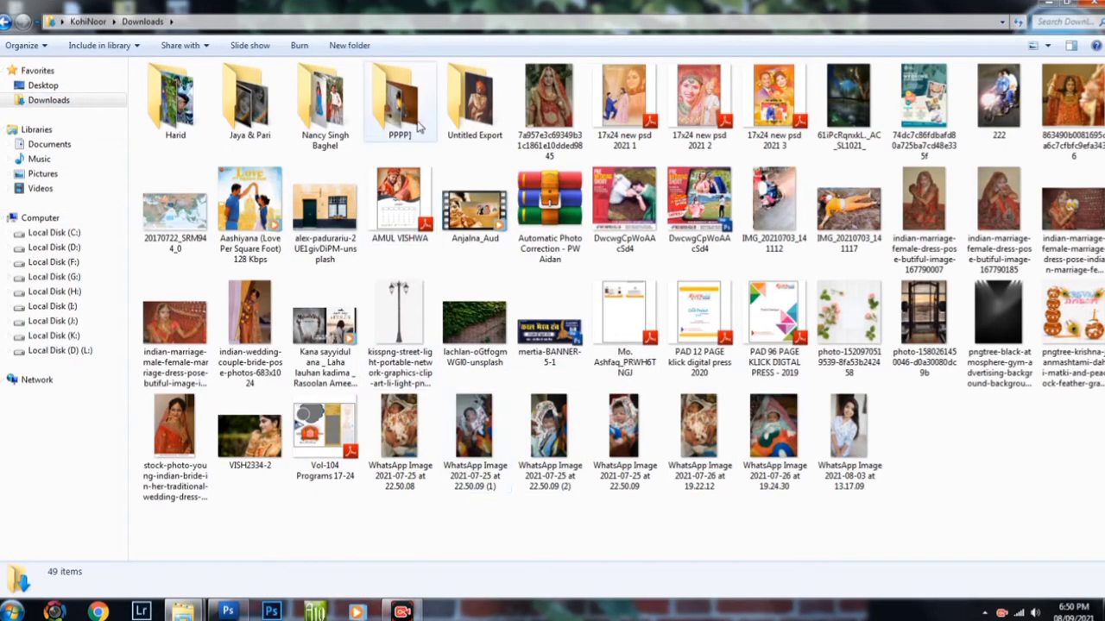
double_click(399, 99)
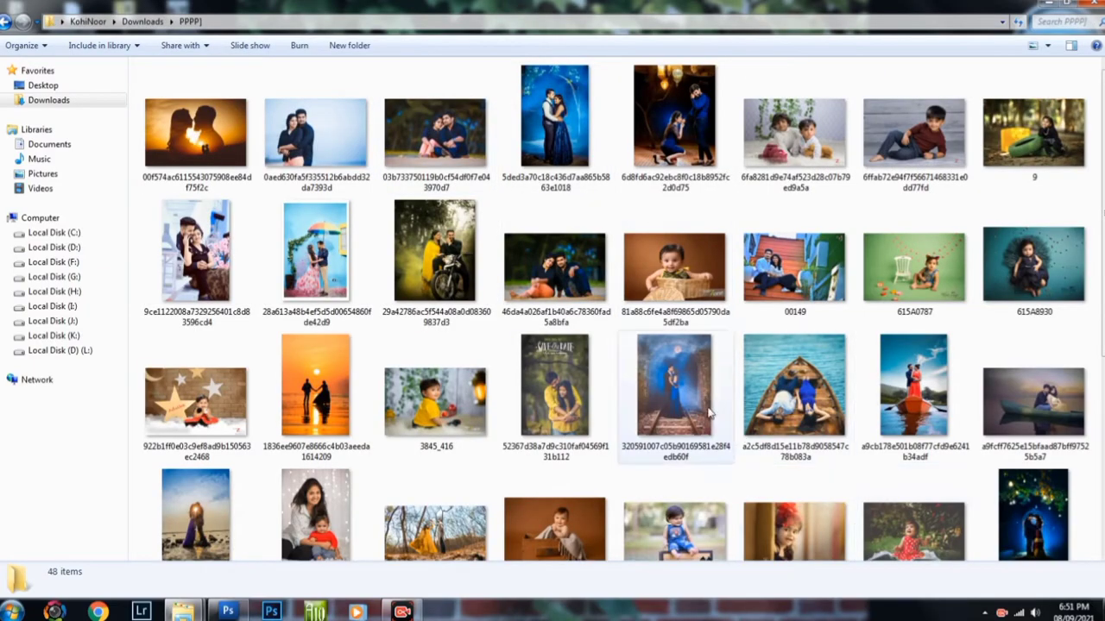
scroll(712, 400, down, 3)
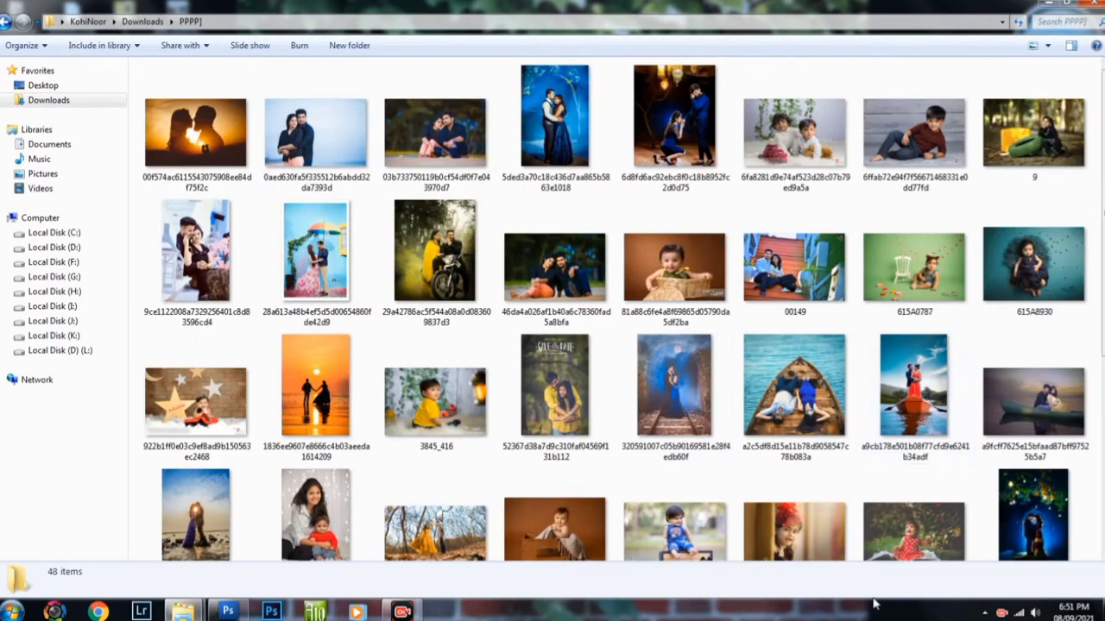
scroll(649, 503, down, 2)
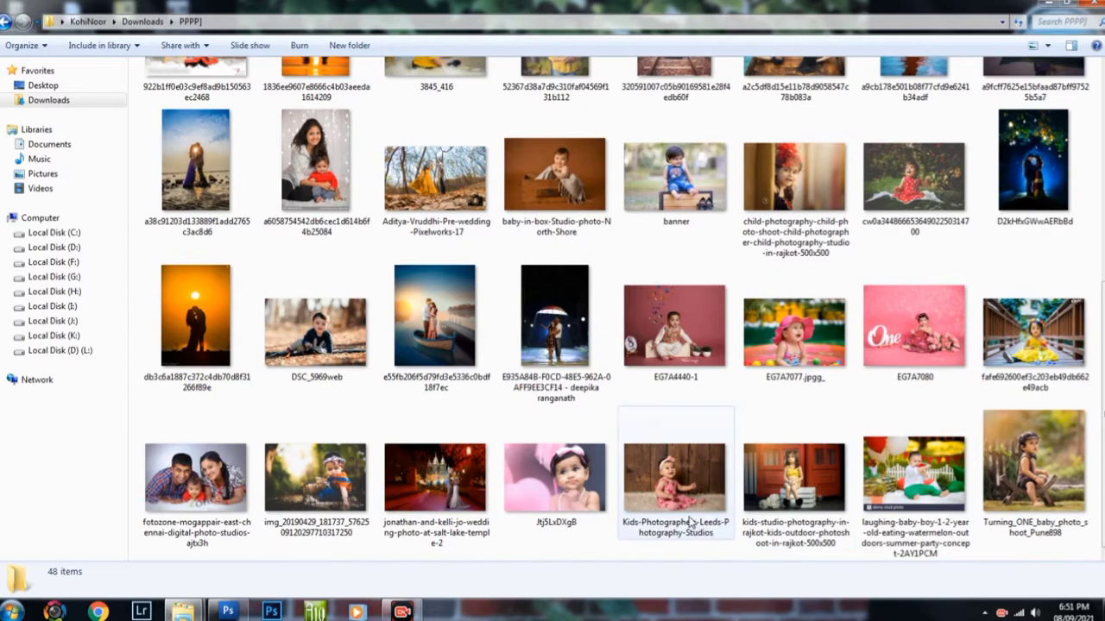
Select the two baby photos and the family photo and drag them to Photoshop.
click(673, 483)
ctrl+click(566, 509)
ctrl+click(197, 479)
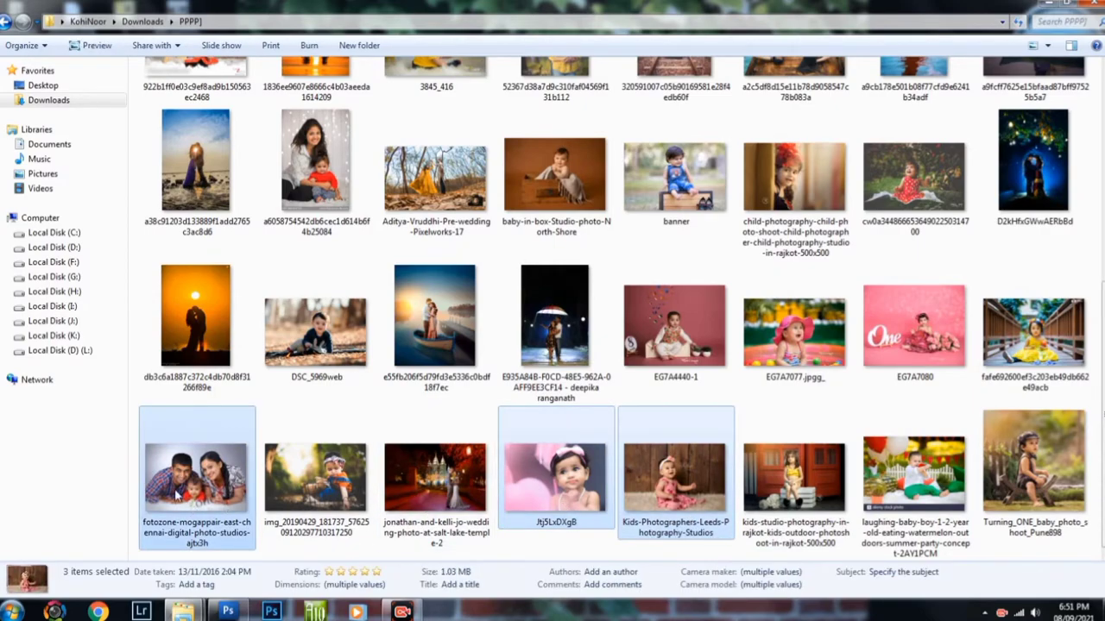
drag(509, 503, 323, 383)
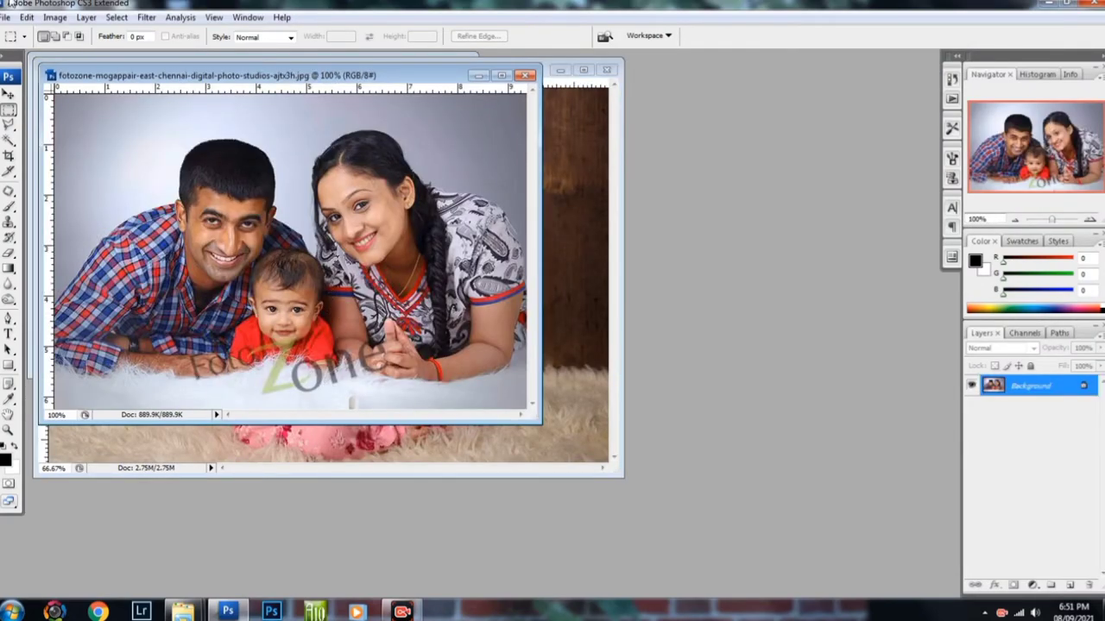
Make a new transparent Untitled-1 document, 8 × 3.5 inches at 300 pixels/inch.
click(5, 17)
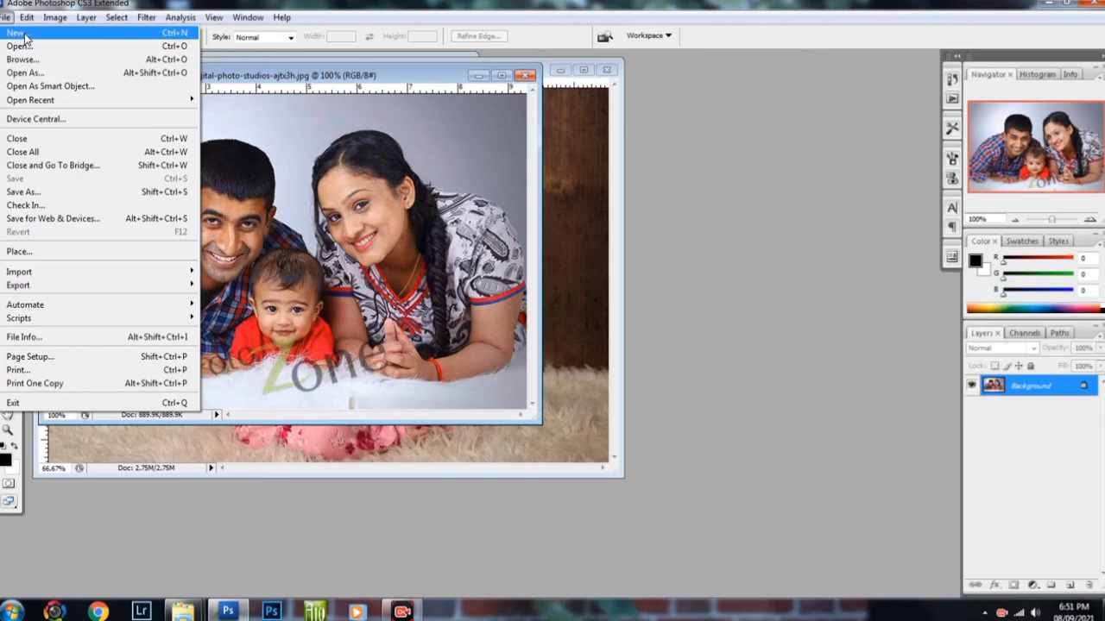
click(17, 33)
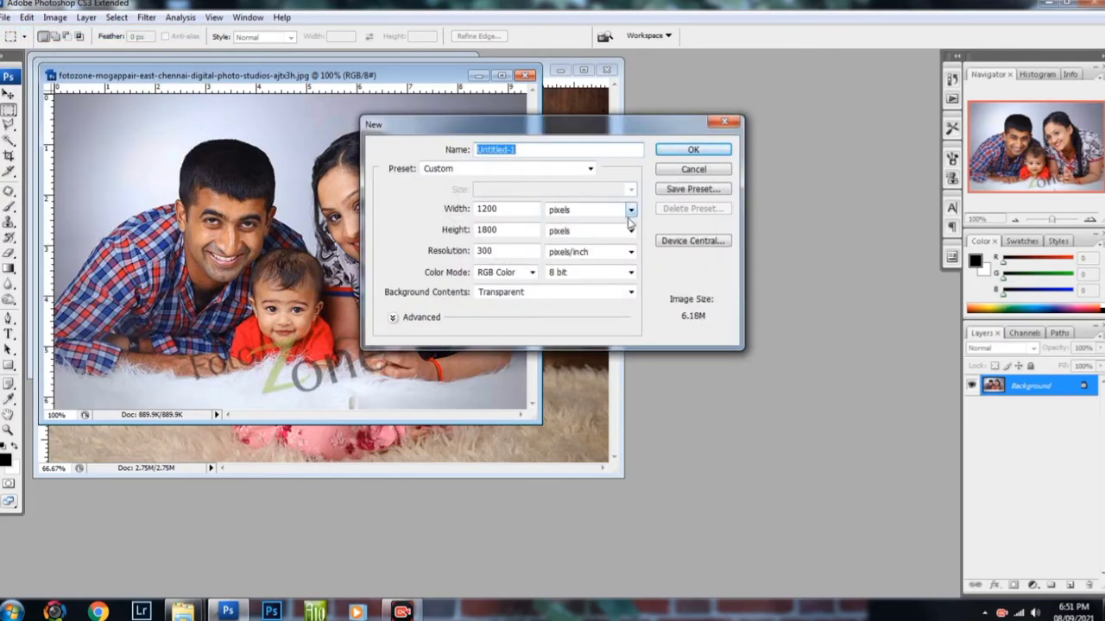
click(631, 211)
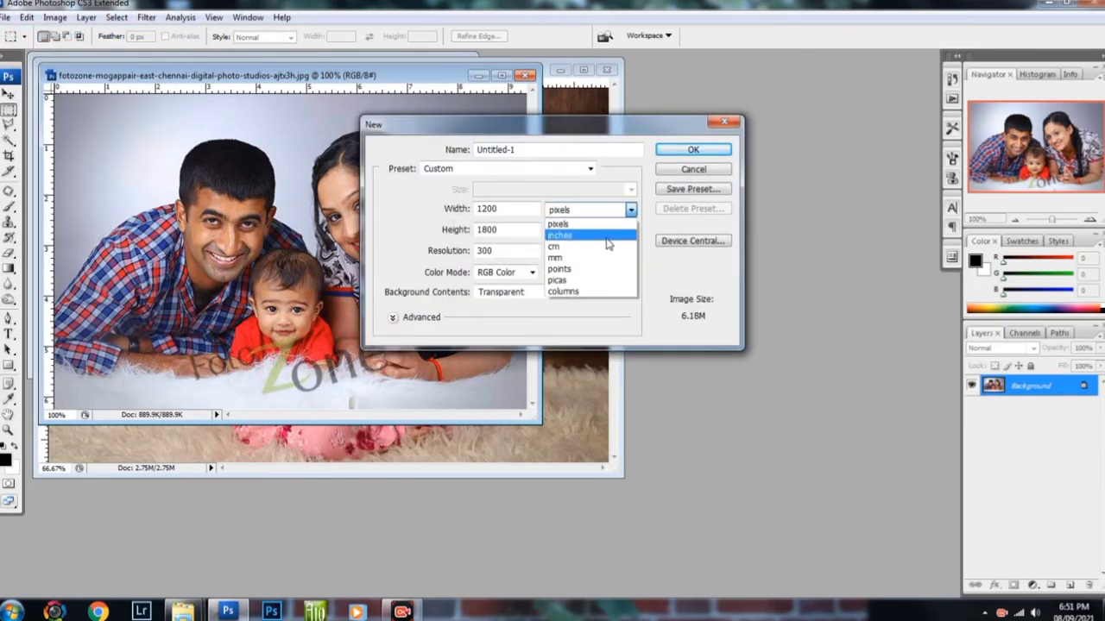
click(607, 236)
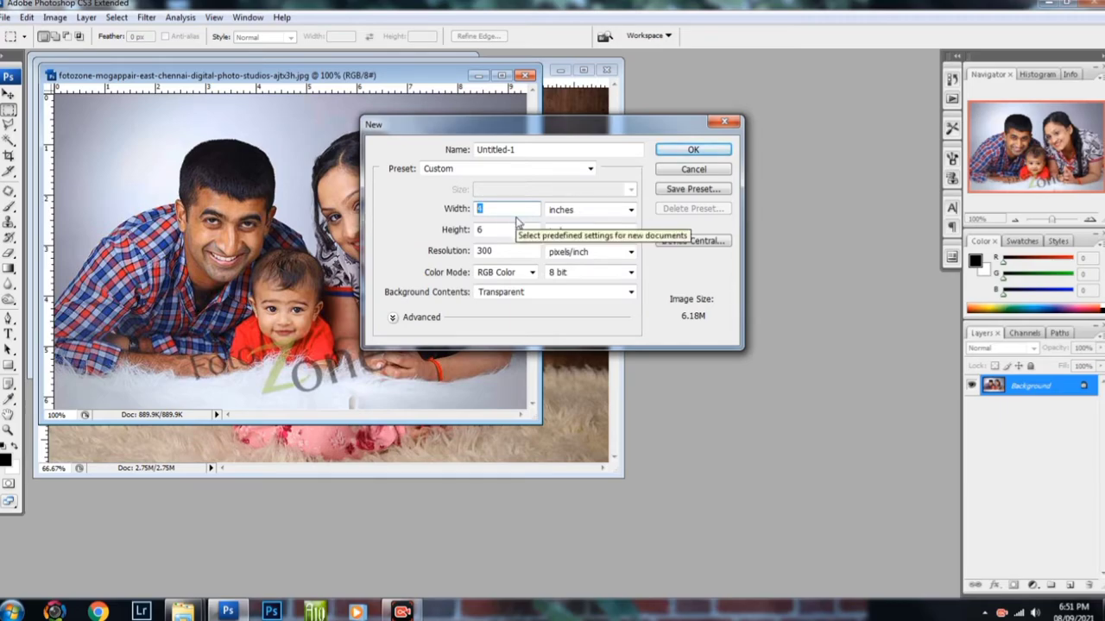
text(8)
key(Tab)
key(Tab)
text(3.5)
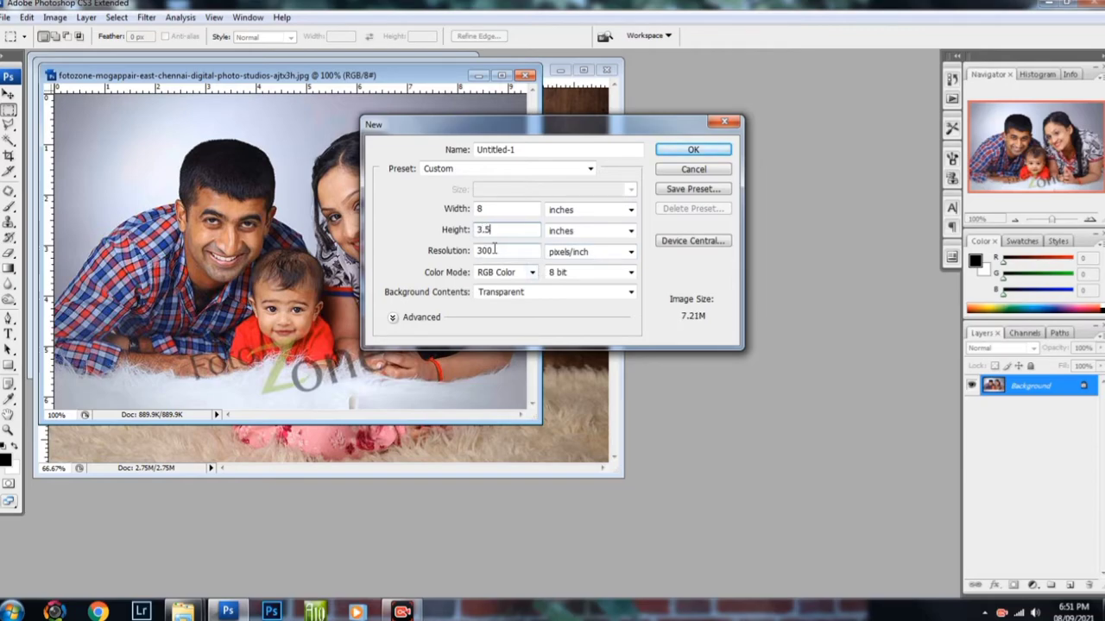
key(Return)
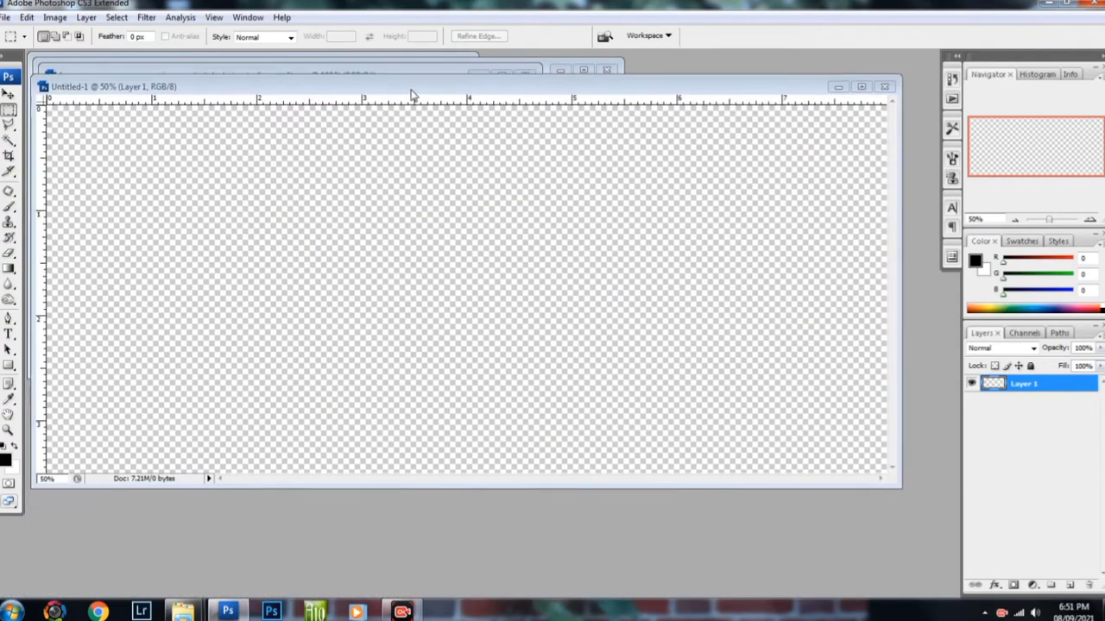
Reposition the new document window and float the Layers panel separately.
drag(345, 80, 339, 87)
click(86, 18)
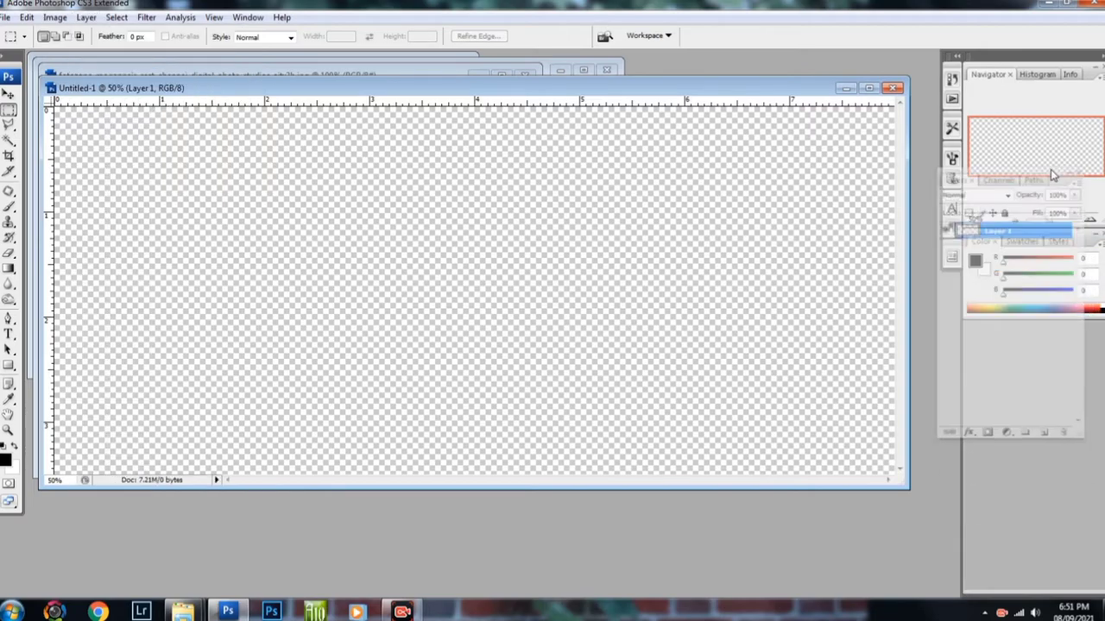
drag(1078, 331, 1051, 172)
click(1007, 285)
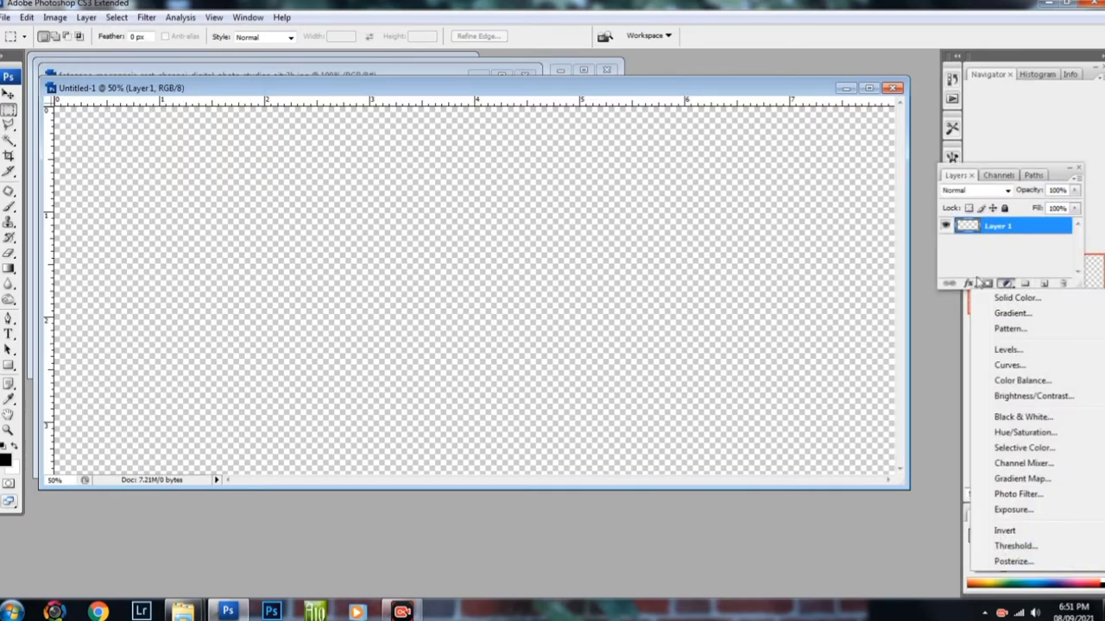
click(993, 250)
Flatten Layer 1 into a white Background and restore the Default Workspace.
right_click(998, 230)
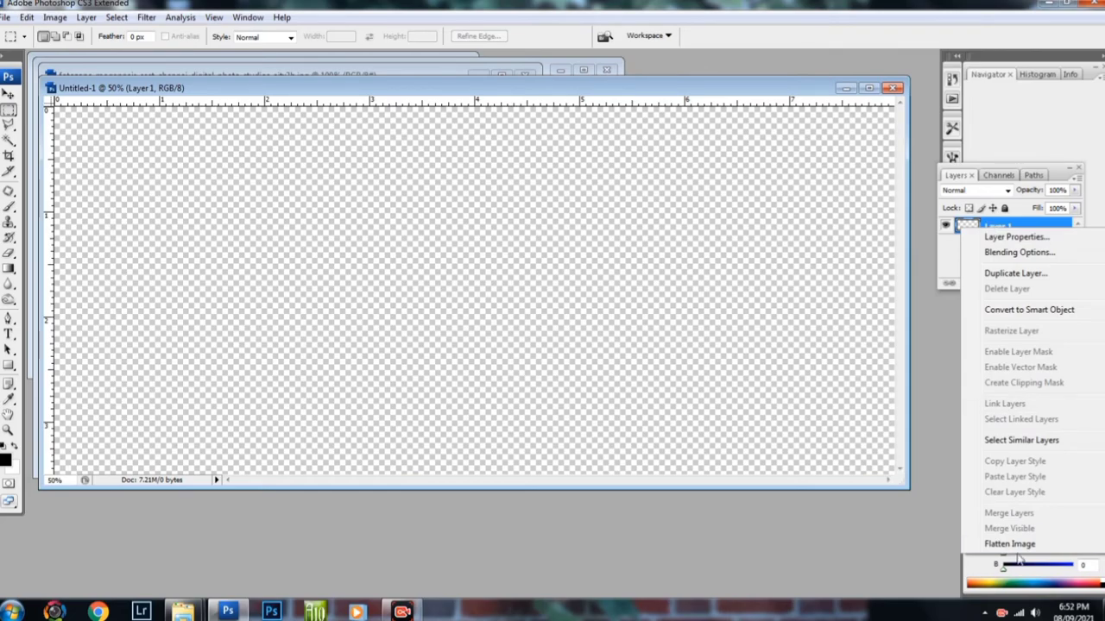
click(1008, 543)
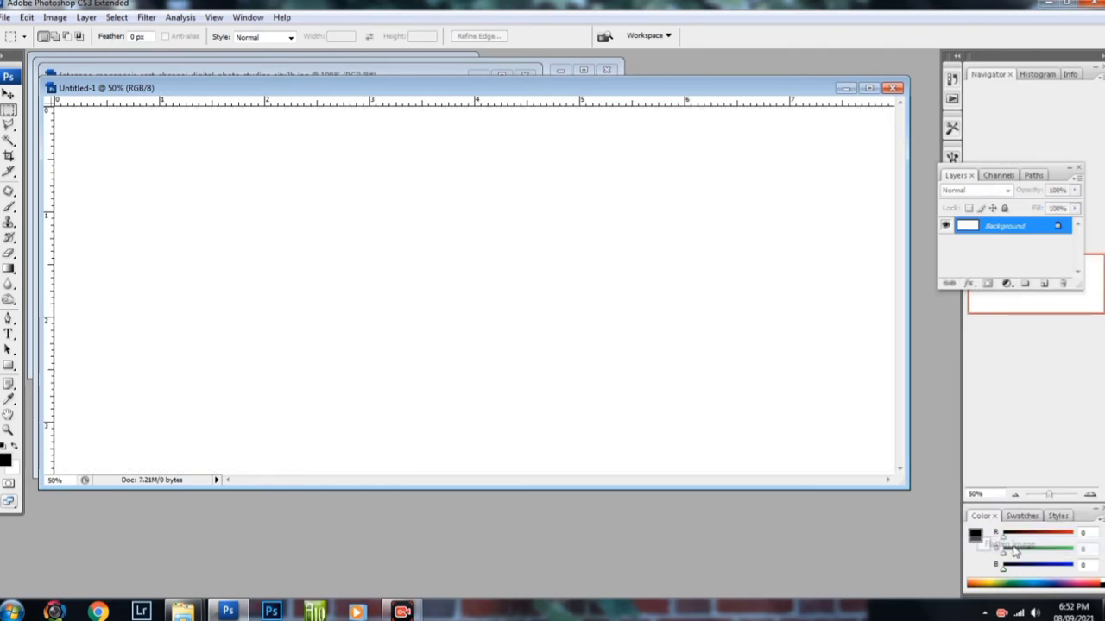
click(248, 17)
click(604, 76)
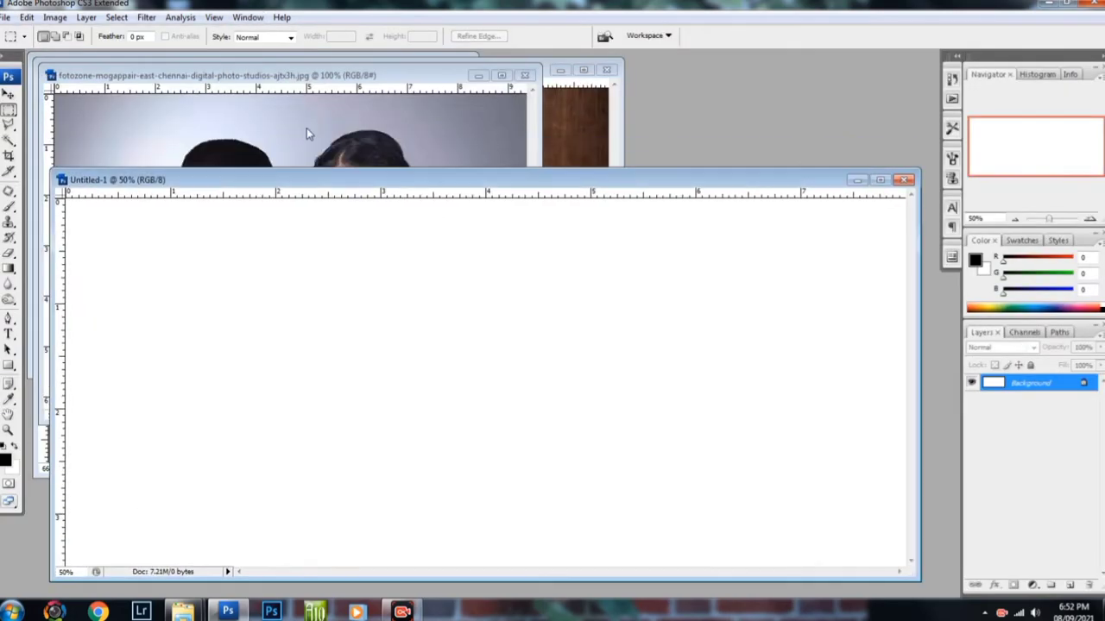
Bring the family photo document to the front and select all of it.
key(v)
click(186, 191)
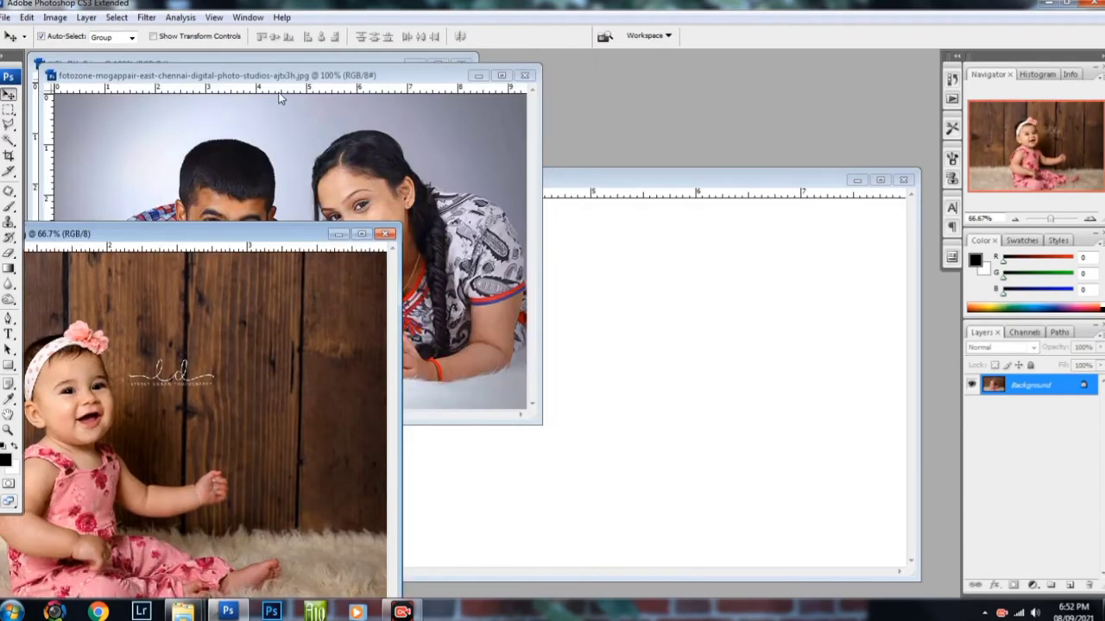
mouse_move(290, 79)
mouse_down()
mouse_move(290, 187)
mouse_move(259, 62)
mouse_up()
click(275, 155)
click(388, 449)
key(ctrl+a)
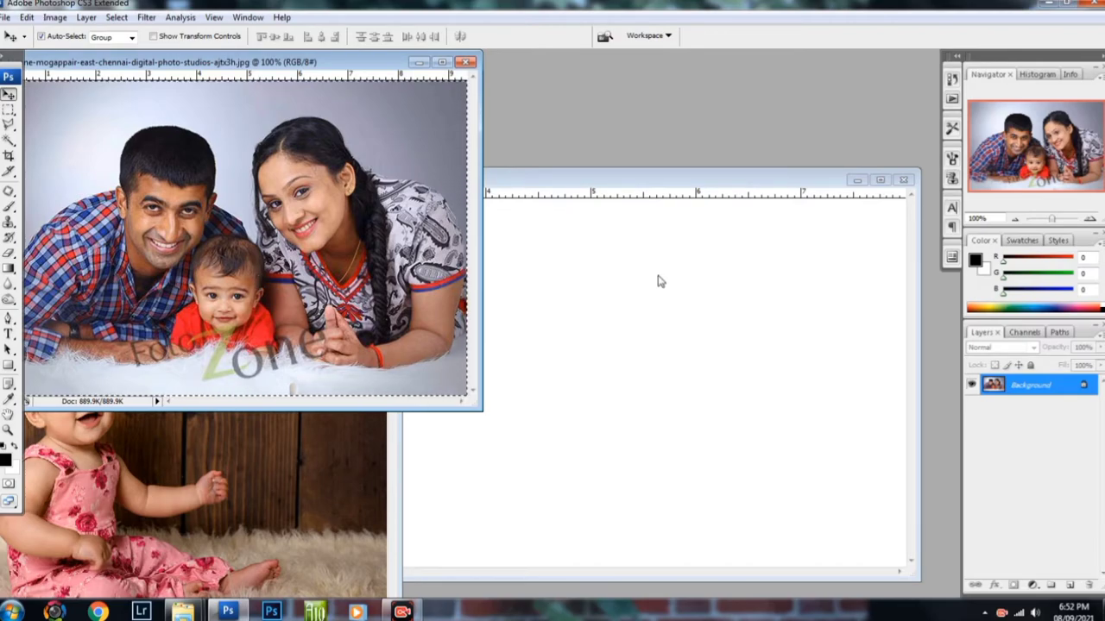
Paste the family photo into Untitled-1 and scale it to fill the whole canvas.
double_click(547, 183)
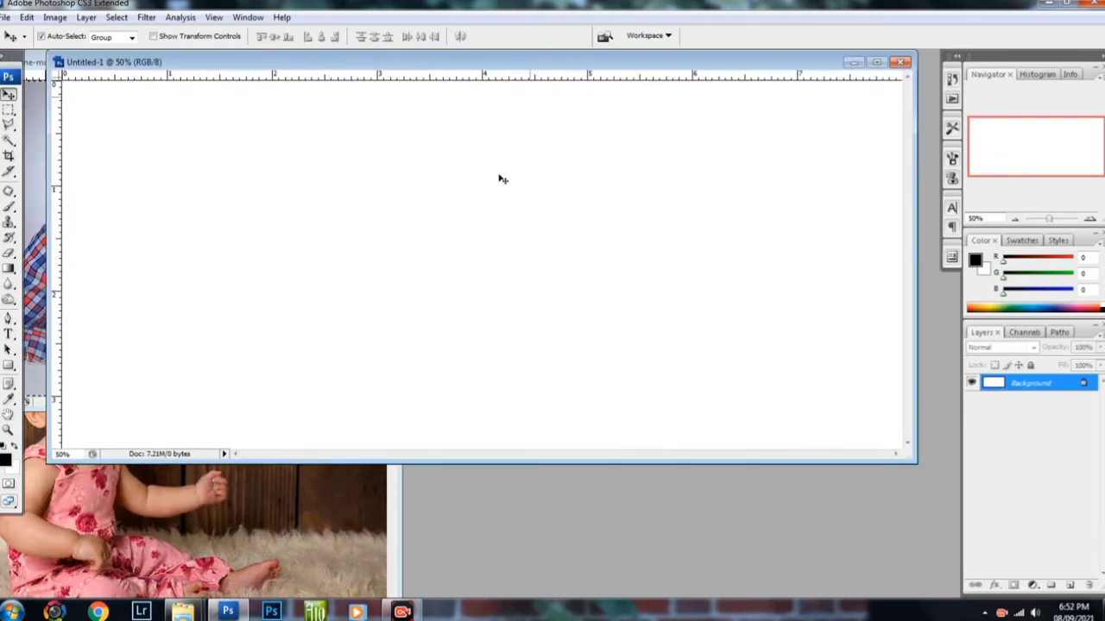
key(ctrl+v)
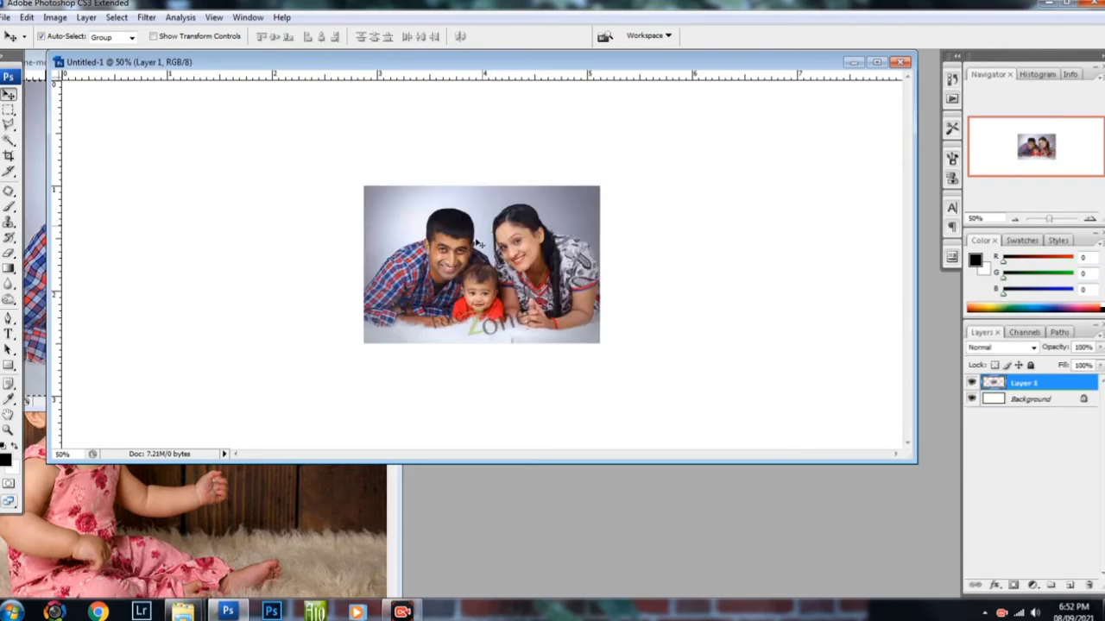
key(ctrl+minus)
key(ctrl+minus)
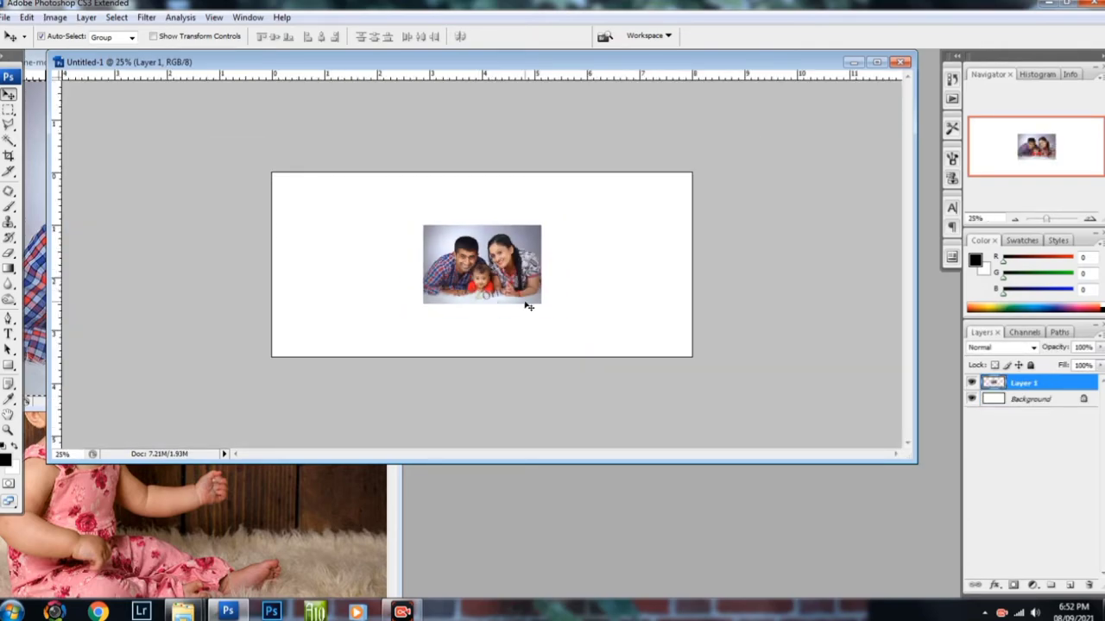
key(ctrl+t)
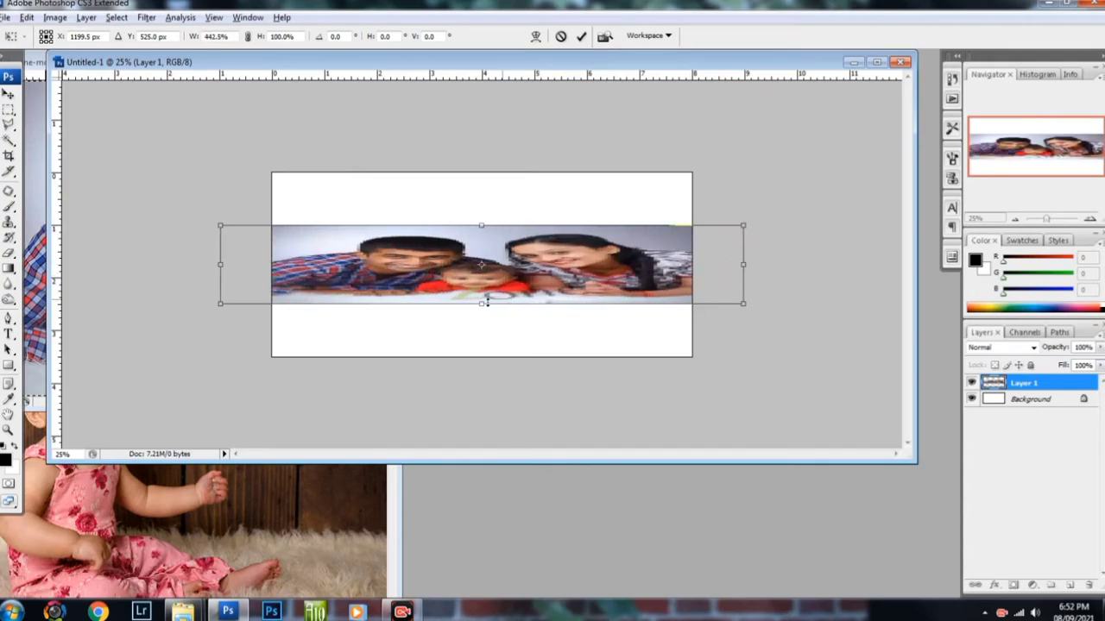
drag(542, 265, 548, 294)
key(Return)
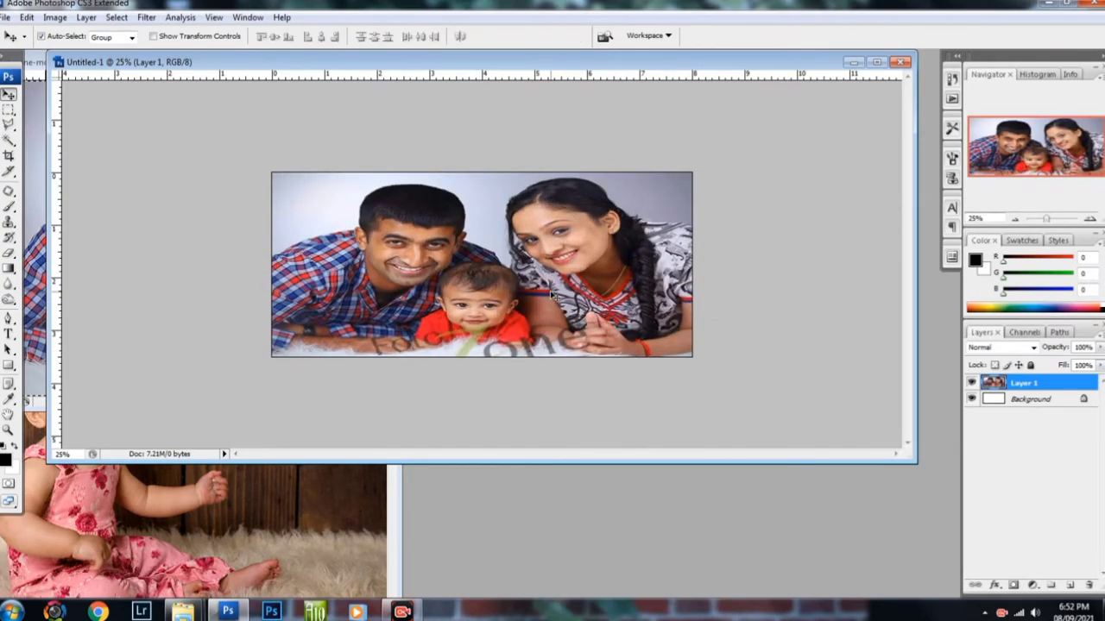
Apply a 250-pixel Gaussian Blur to the family photo and merge it into the Background.
click(148, 19)
mouse_move(154, 159)
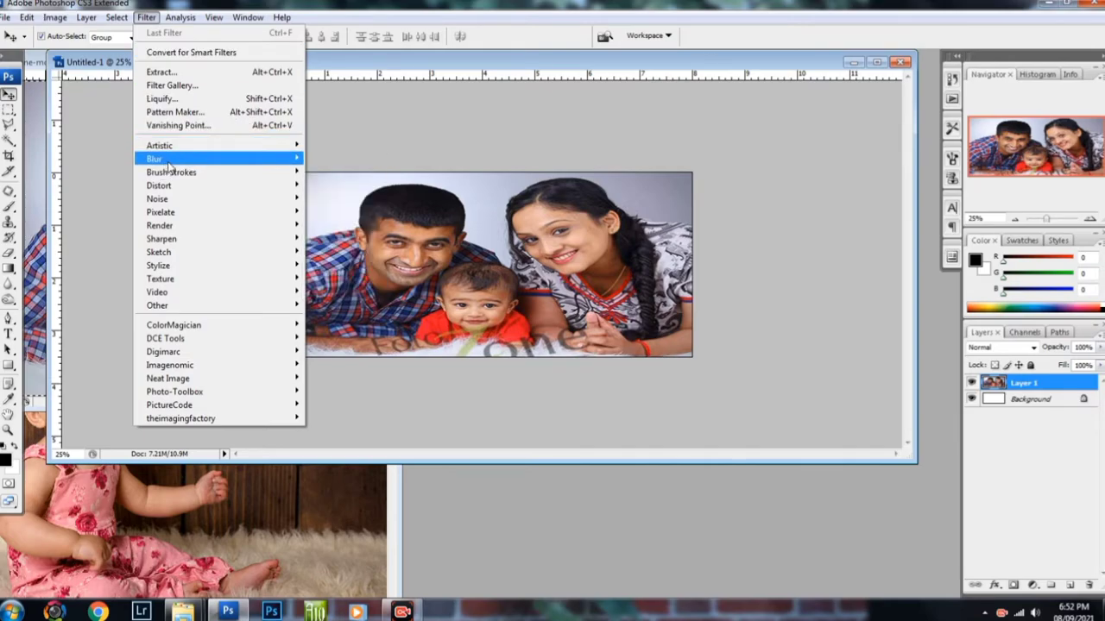
click(345, 212)
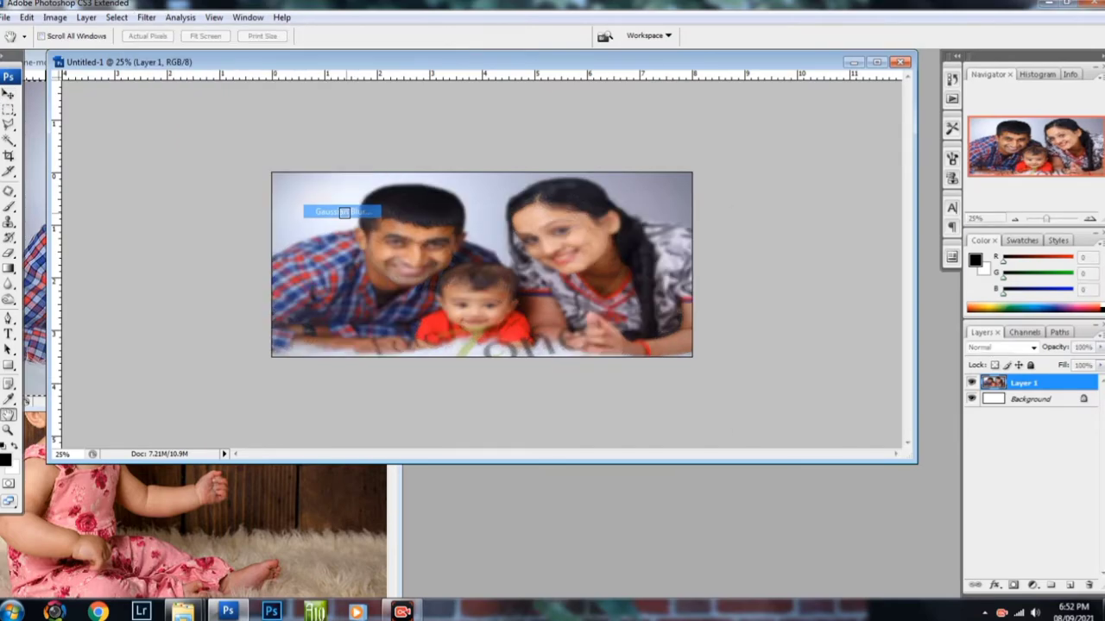
drag(816, 431, 882, 431)
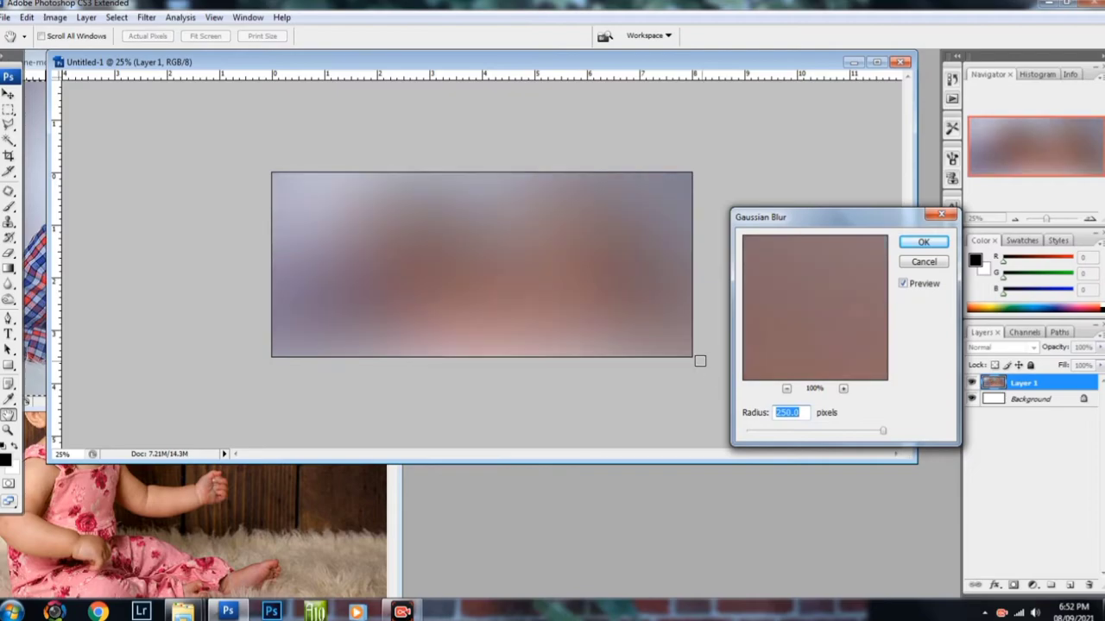
key(Return)
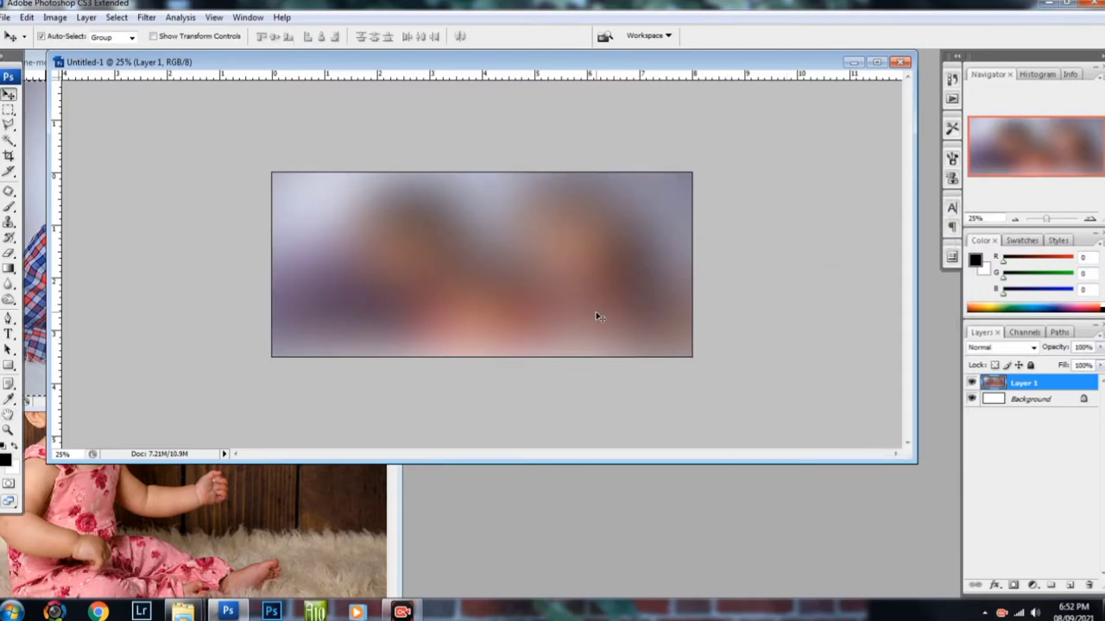
key(ctrl+0)
key(ctrl+e)
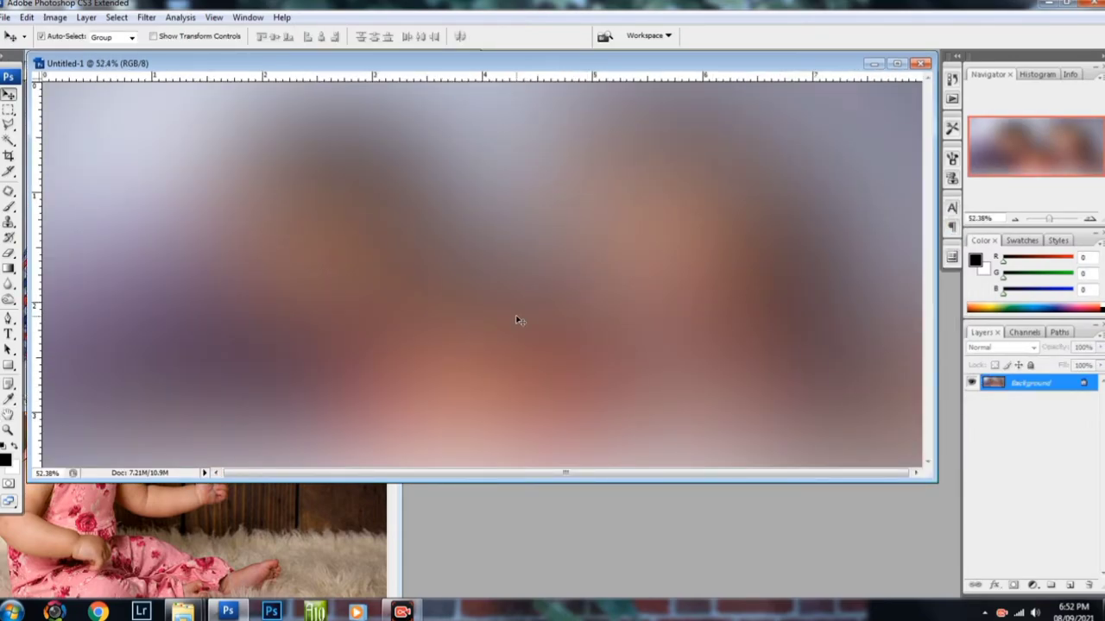
key(ctrl+minus)
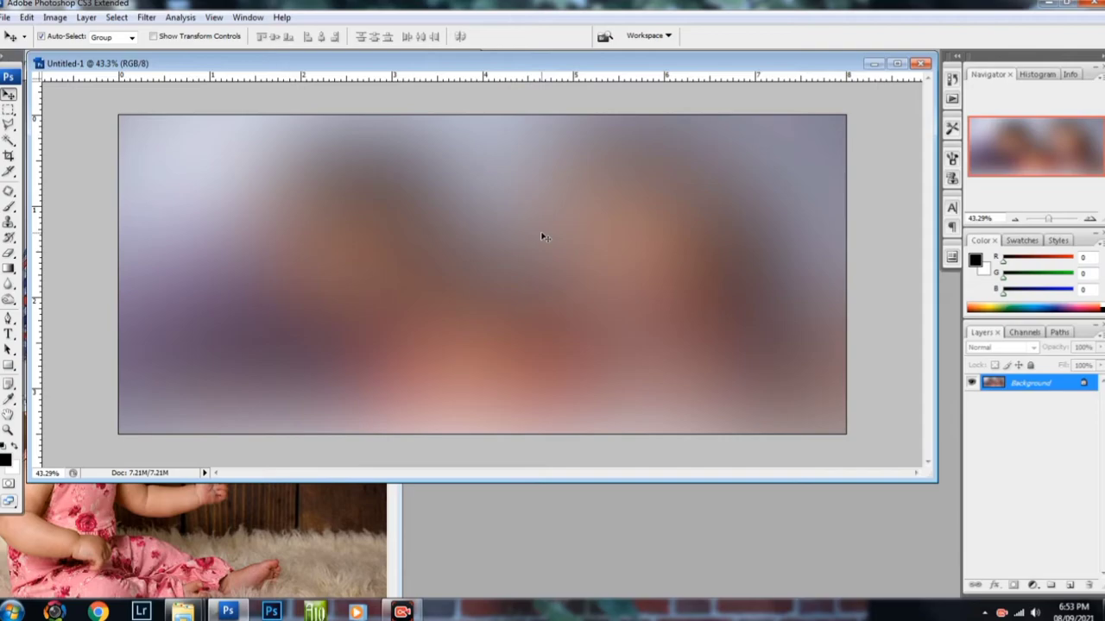
Raise the blurred backdrop's saturation and lightness with Hue/Saturation.
key(ctrl+u)
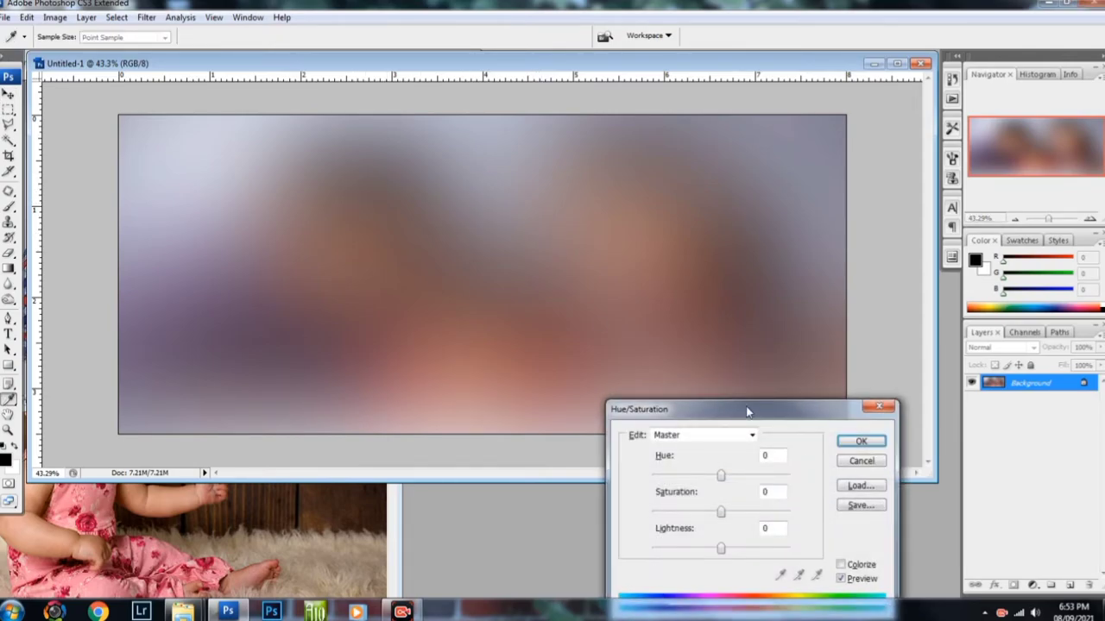
drag(747, 411, 820, 299)
drag(794, 400, 820, 401)
drag(794, 436, 828, 437)
click(934, 329)
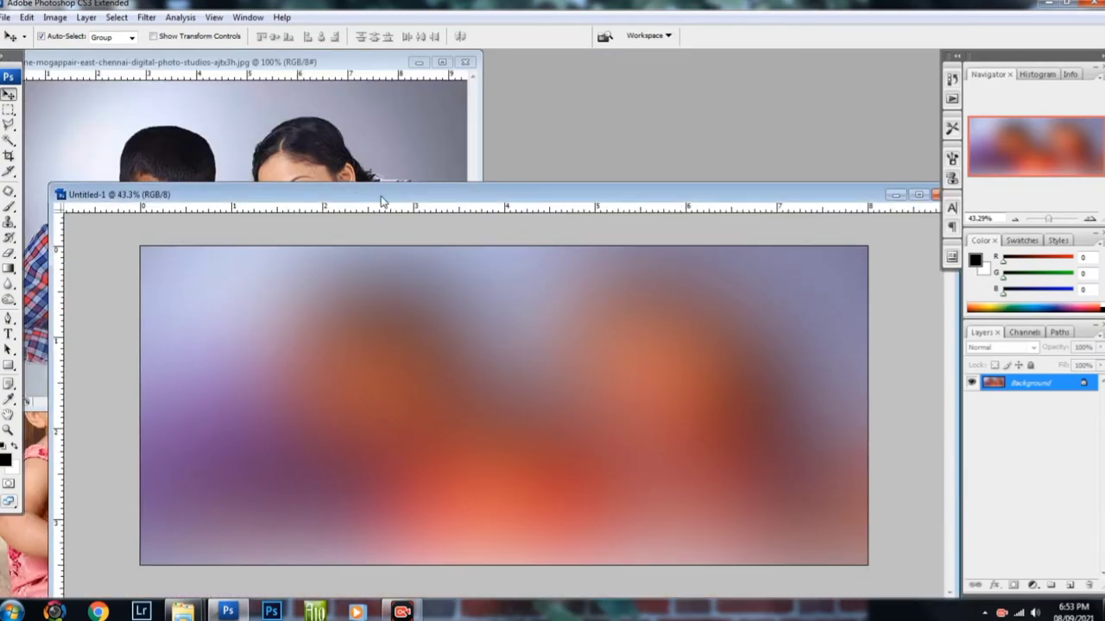
Paste the family photo, enlarge it to 159.8%, move it left, and duplicate the layer.
drag(382, 201, 356, 68)
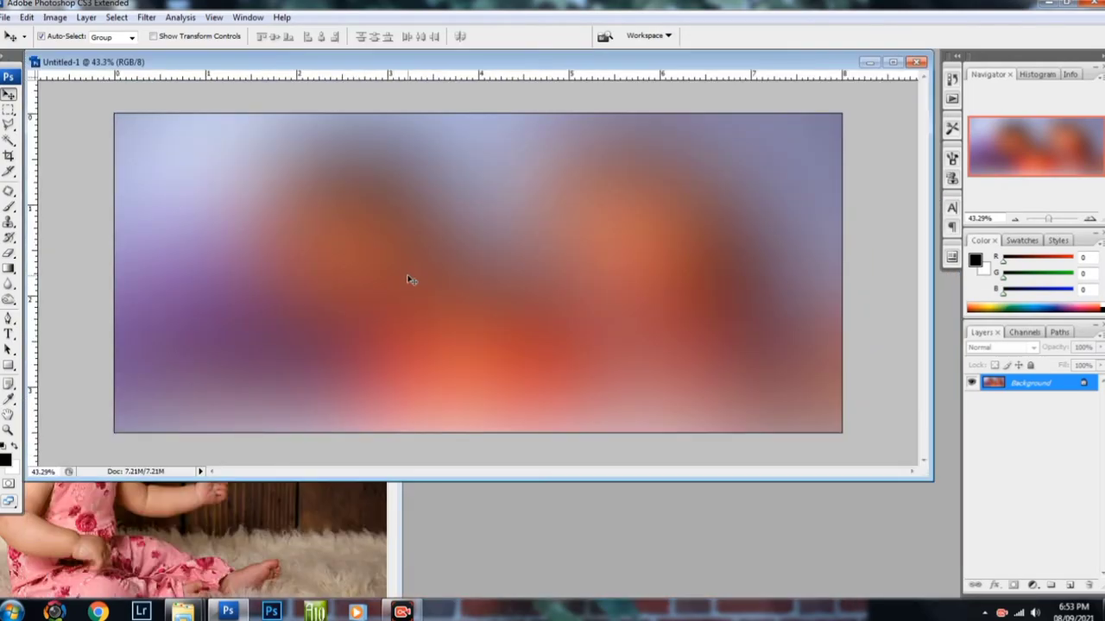
key(ctrl+v)
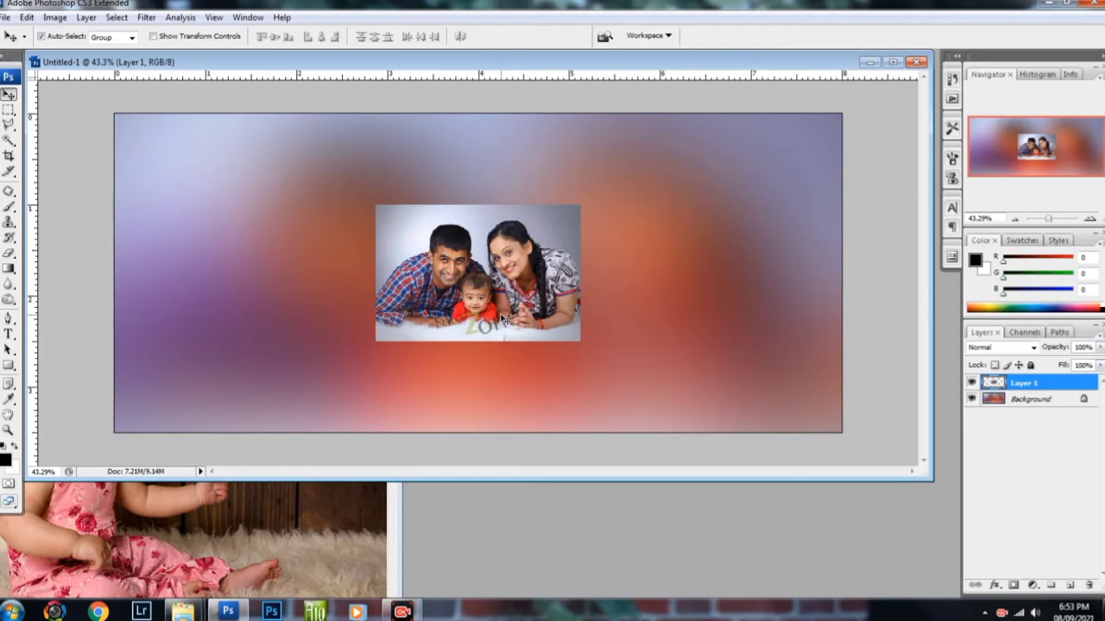
key(ctrl+t)
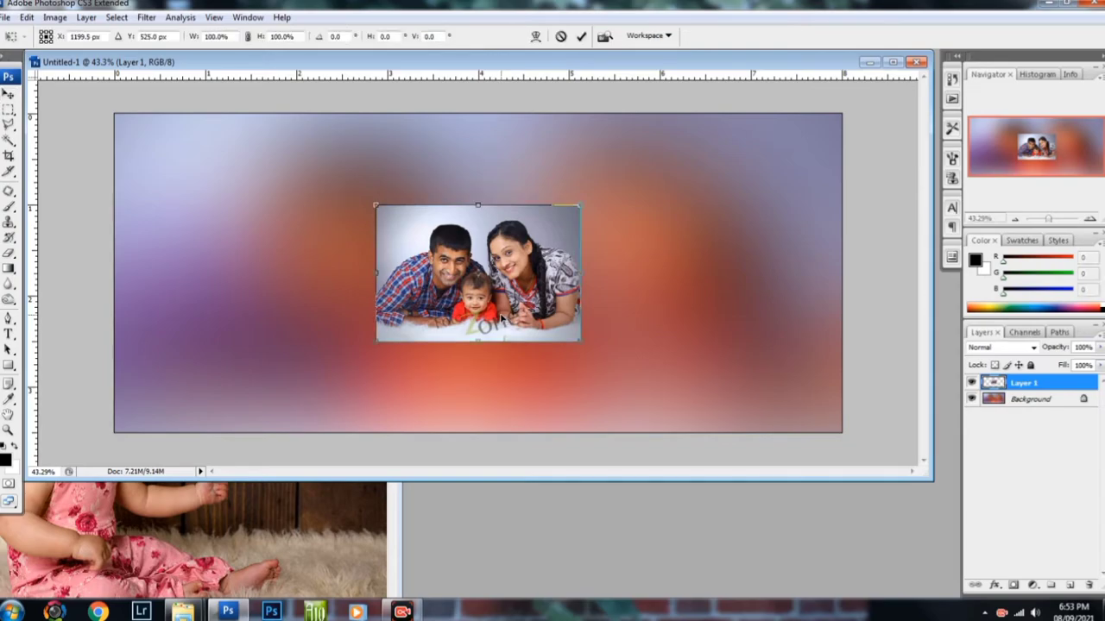
drag(579, 343, 642, 383)
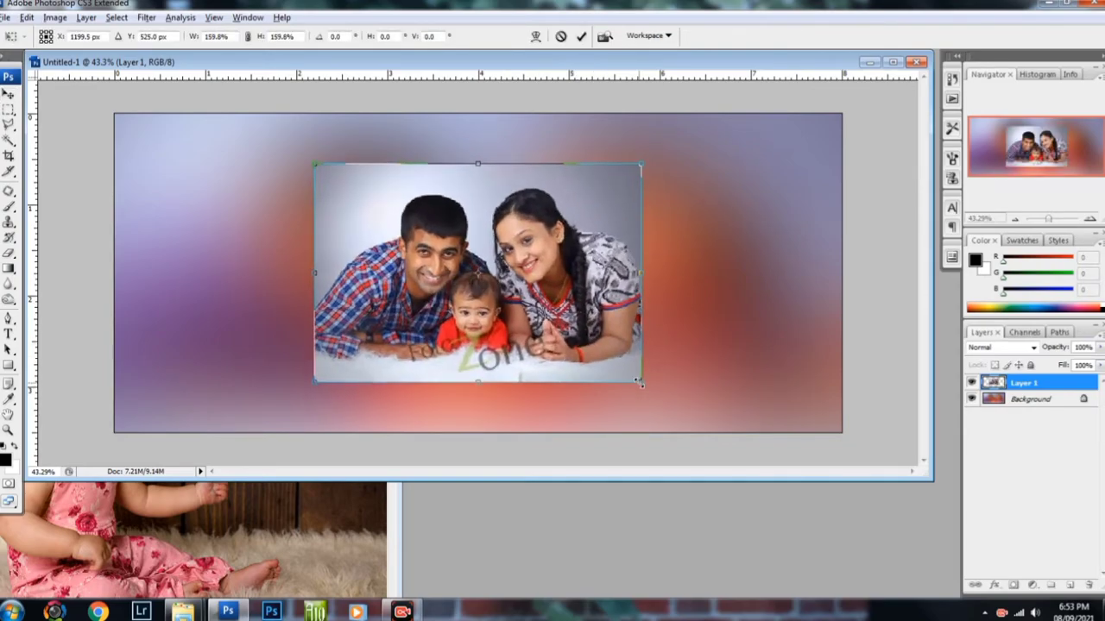
mouse_move(587, 329)
mouse_down()
mouse_move(433, 324)
mouse_move(598, 335)
mouse_move(374, 323)
mouse_up()
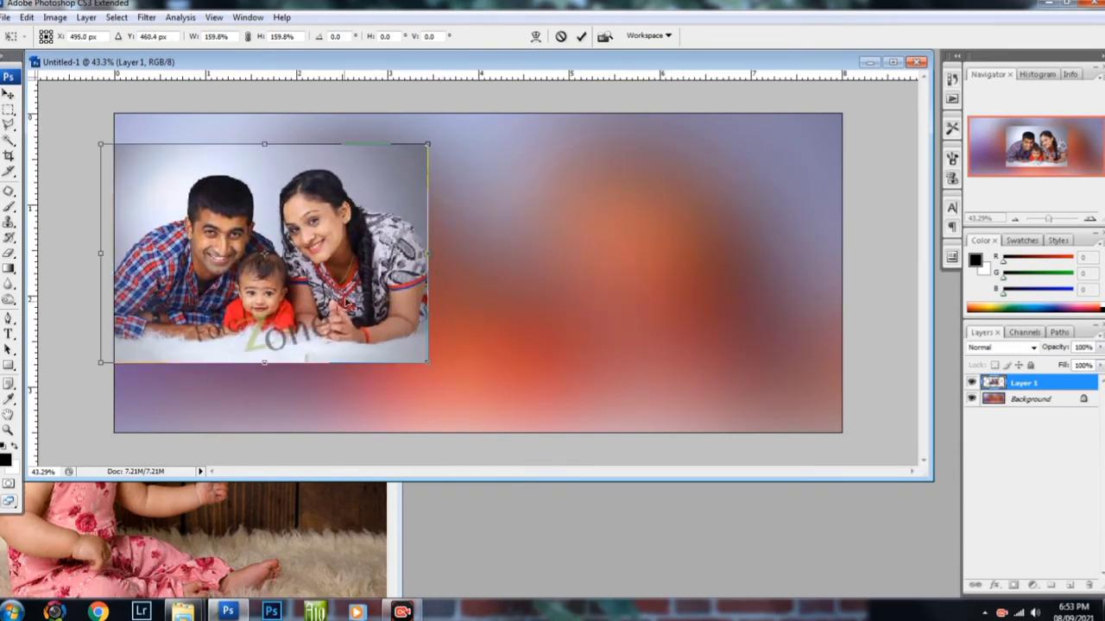
key(Return)
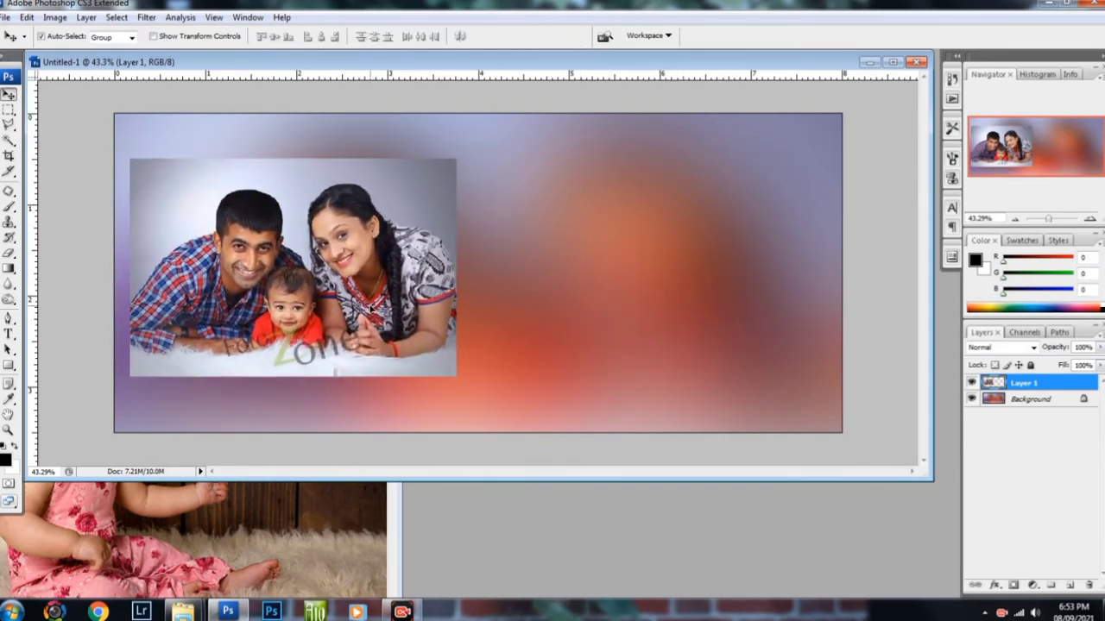
drag(371, 313, 376, 308)
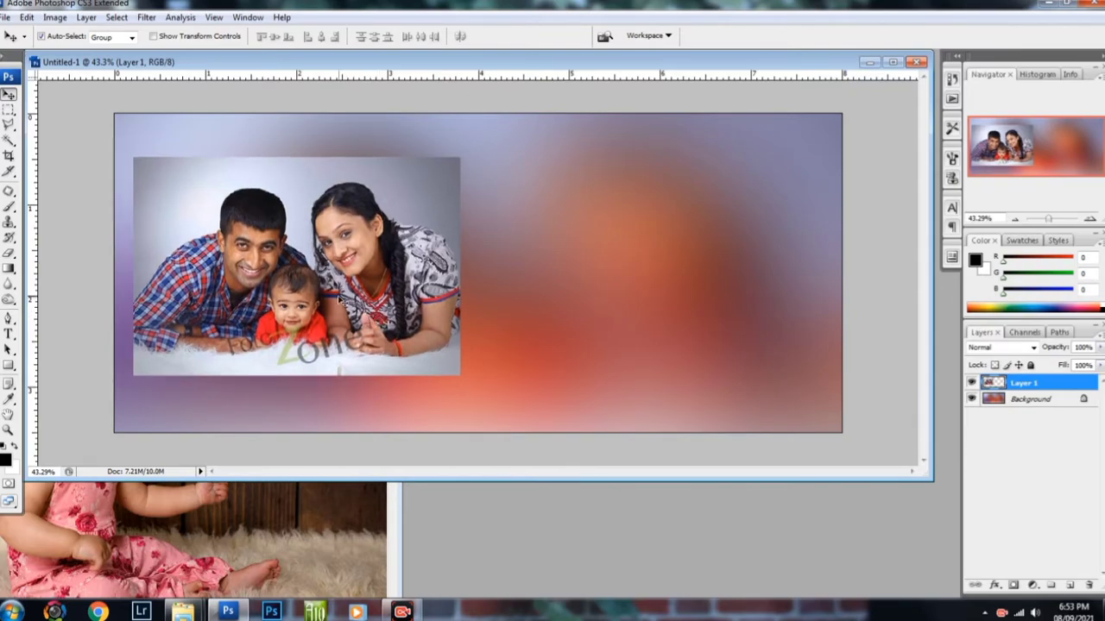
key(ctrl+j)
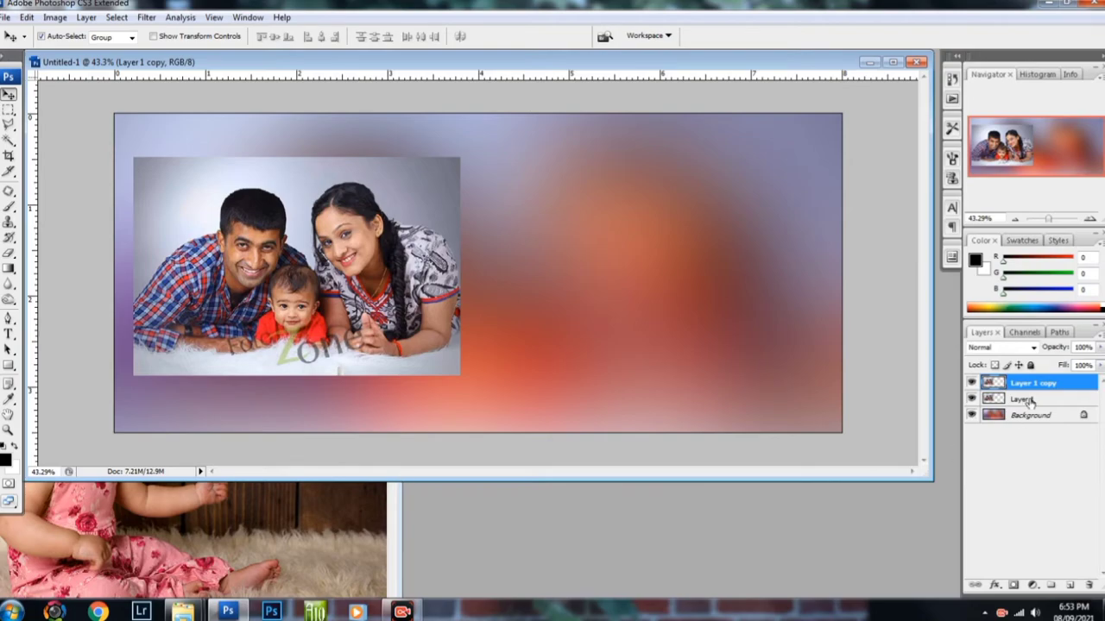
Set Layer 1's Lightness to +100 so it becomes solid white under the photo copy.
click(1030, 403)
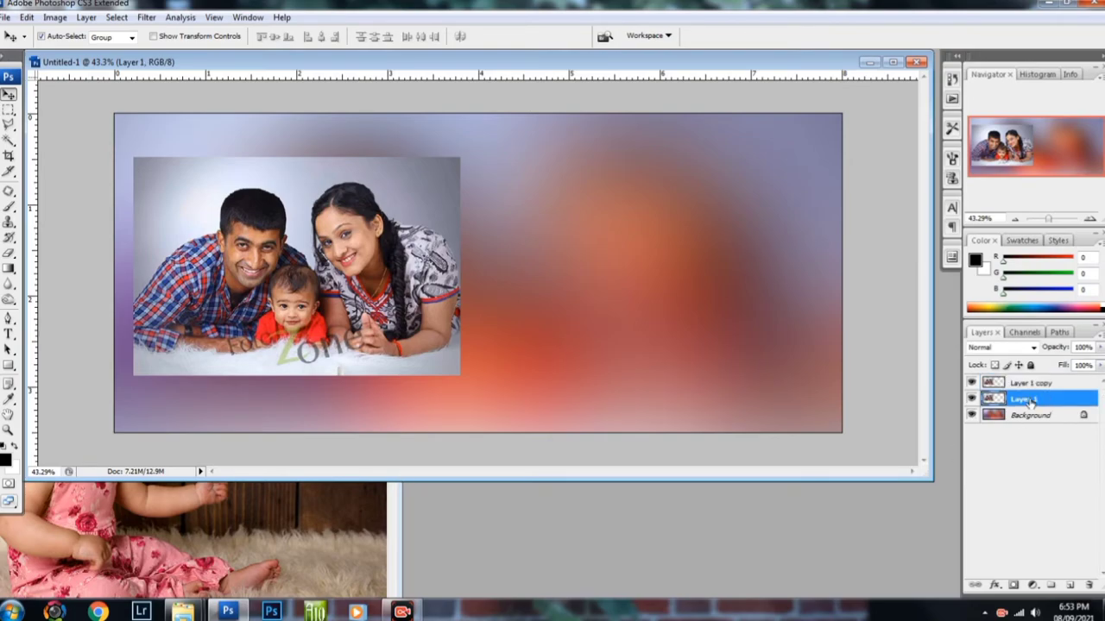
key(ctrl+u)
drag(794, 444, 867, 444)
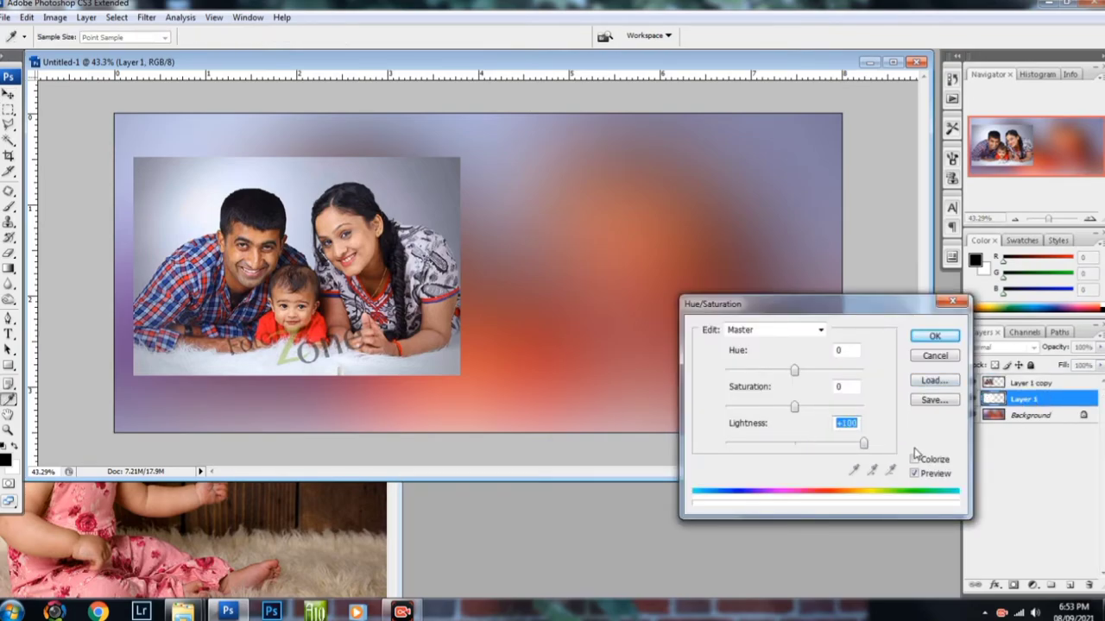
key(Return)
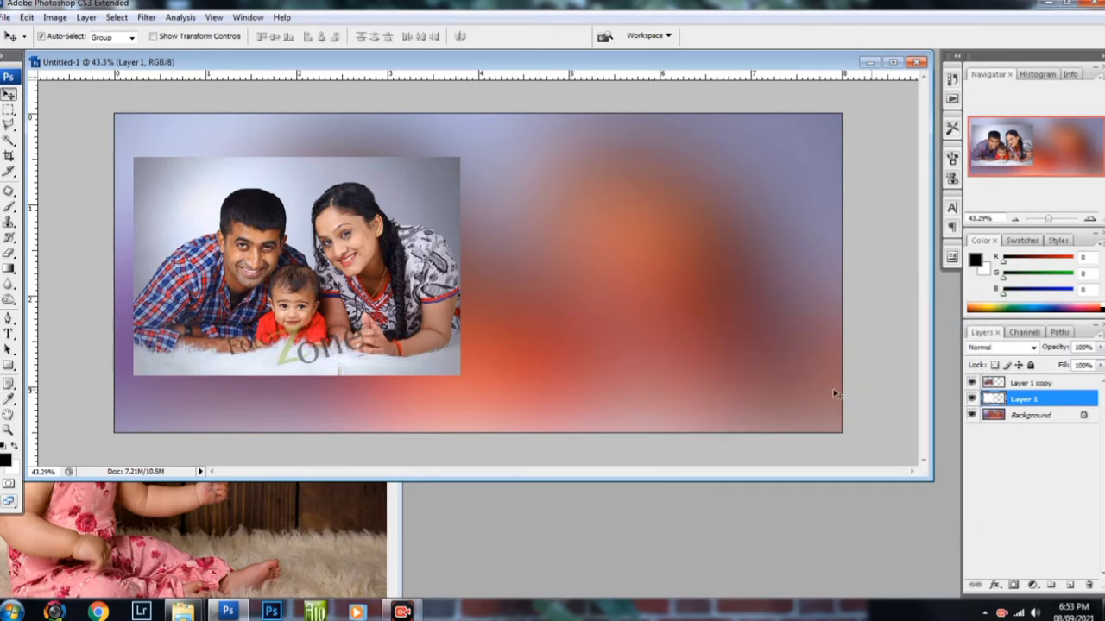
click(972, 384)
click(972, 383)
click(971, 383)
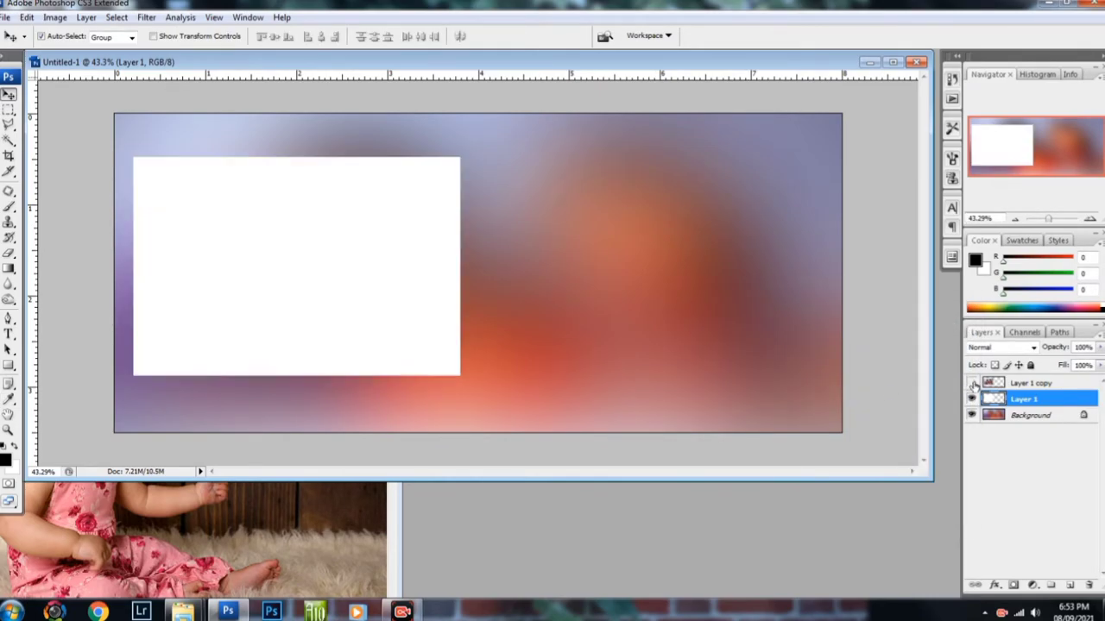
click(972, 383)
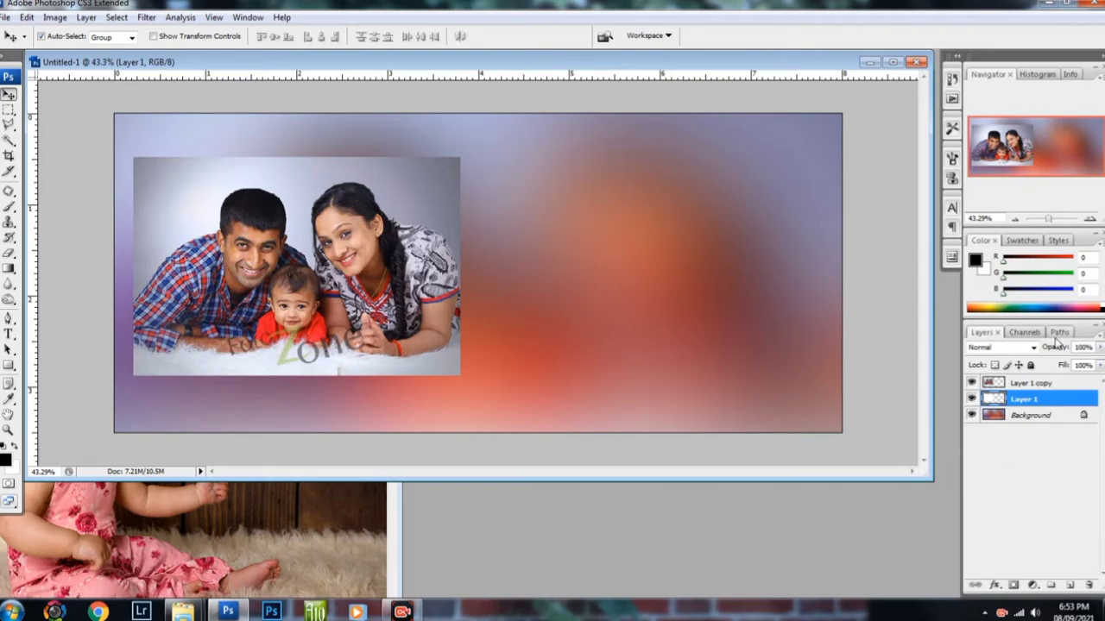
drag(1083, 337, 1060, 259)
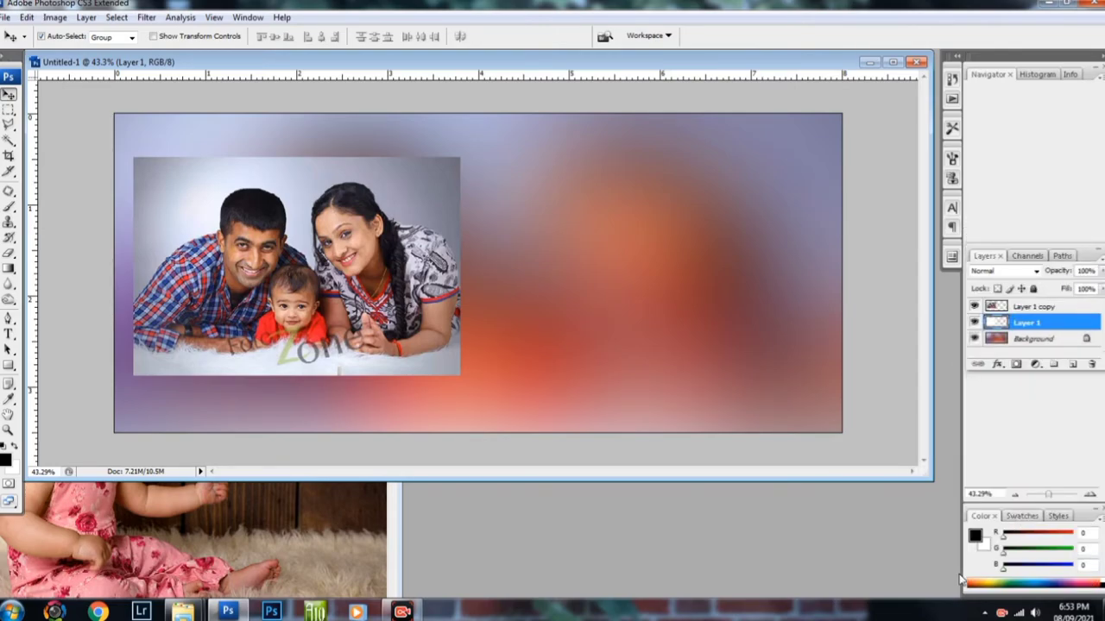
Show the Actions panel, close the Navigator group, and bring the Layers panel back.
click(250, 18)
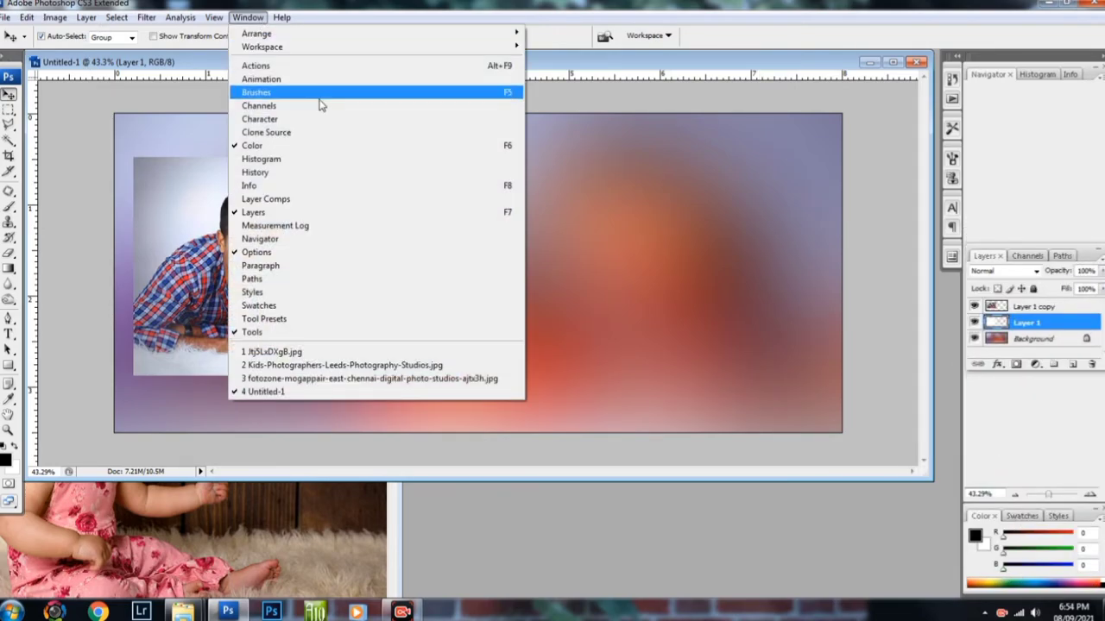
click(328, 64)
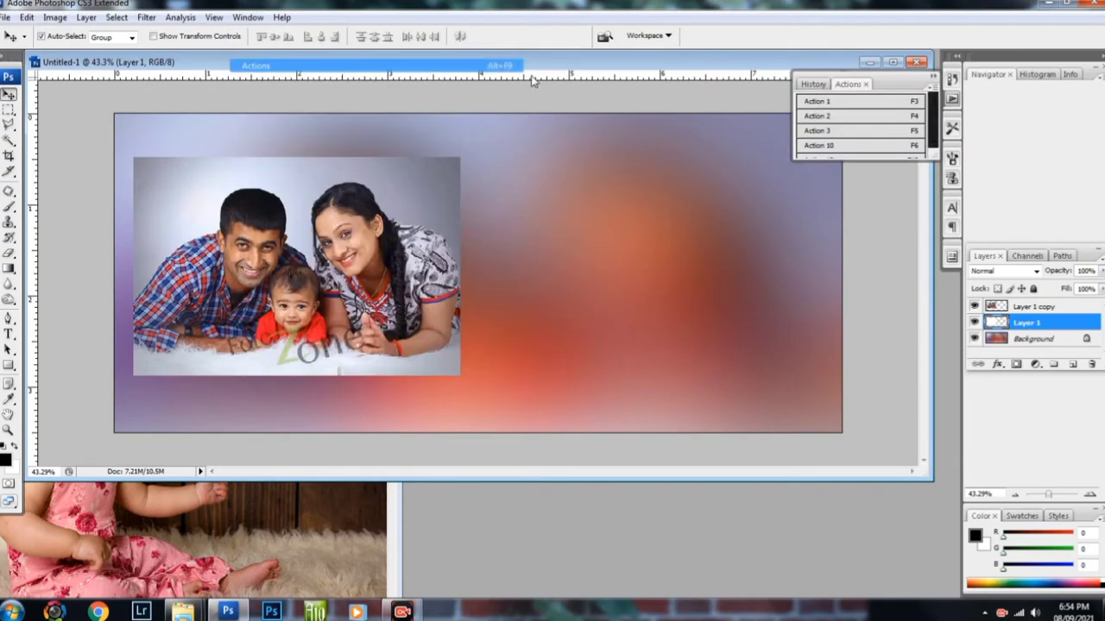
click(247, 18)
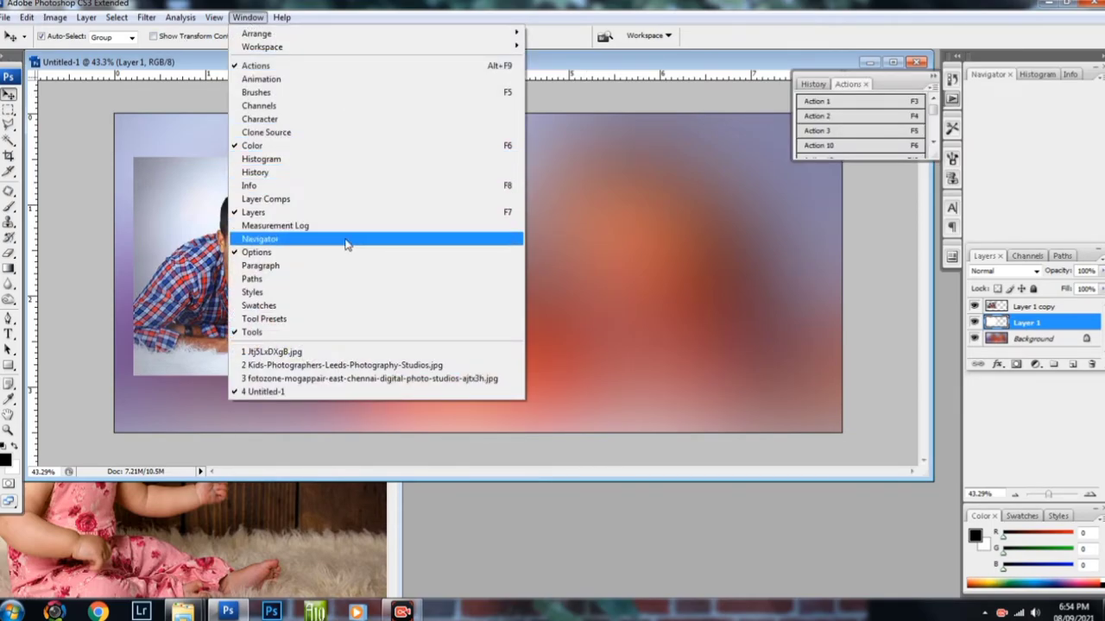
click(288, 216)
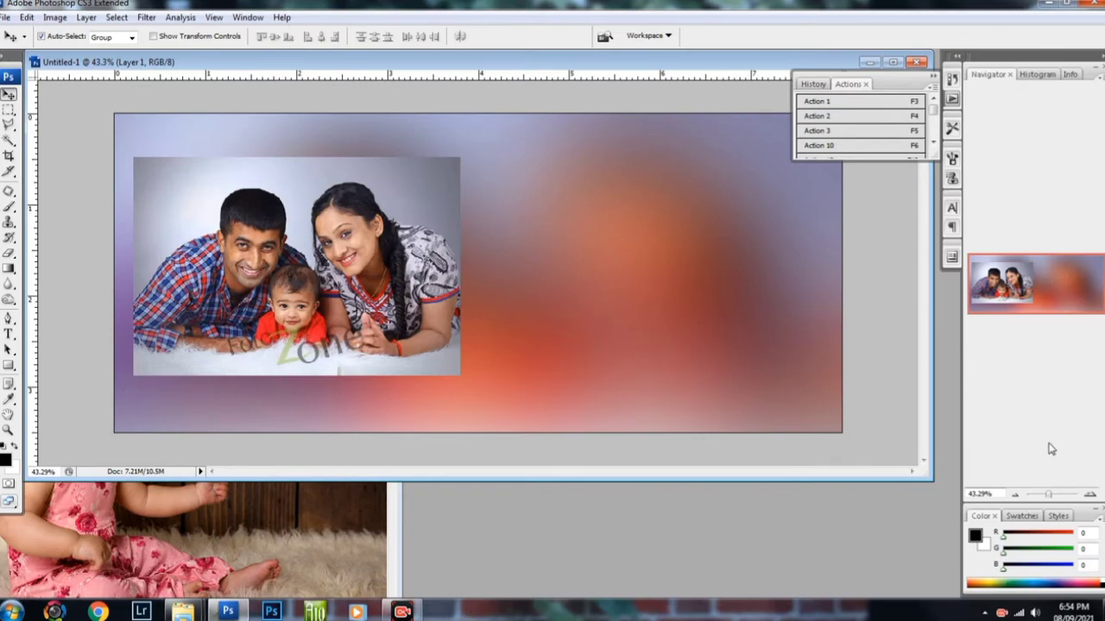
double_click(1087, 74)
click(1089, 76)
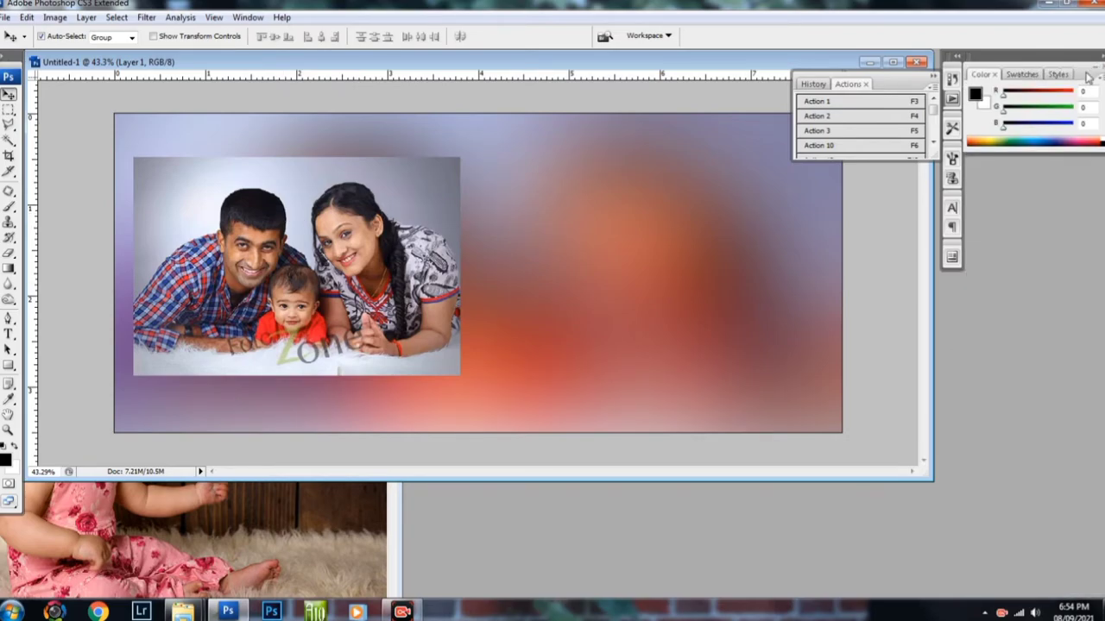
click(247, 18)
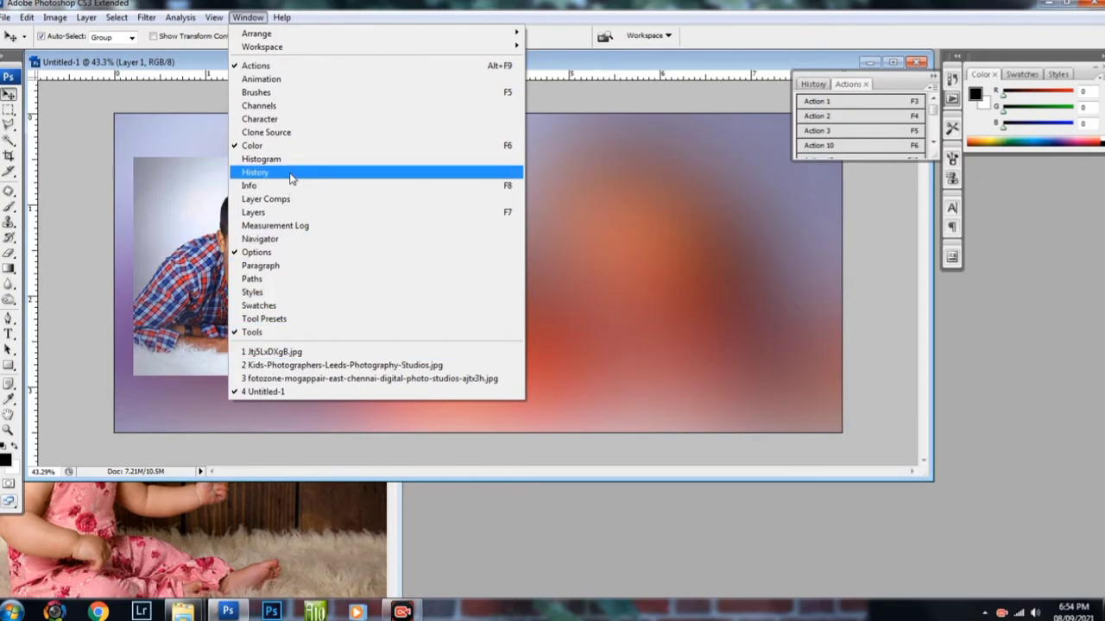
click(297, 211)
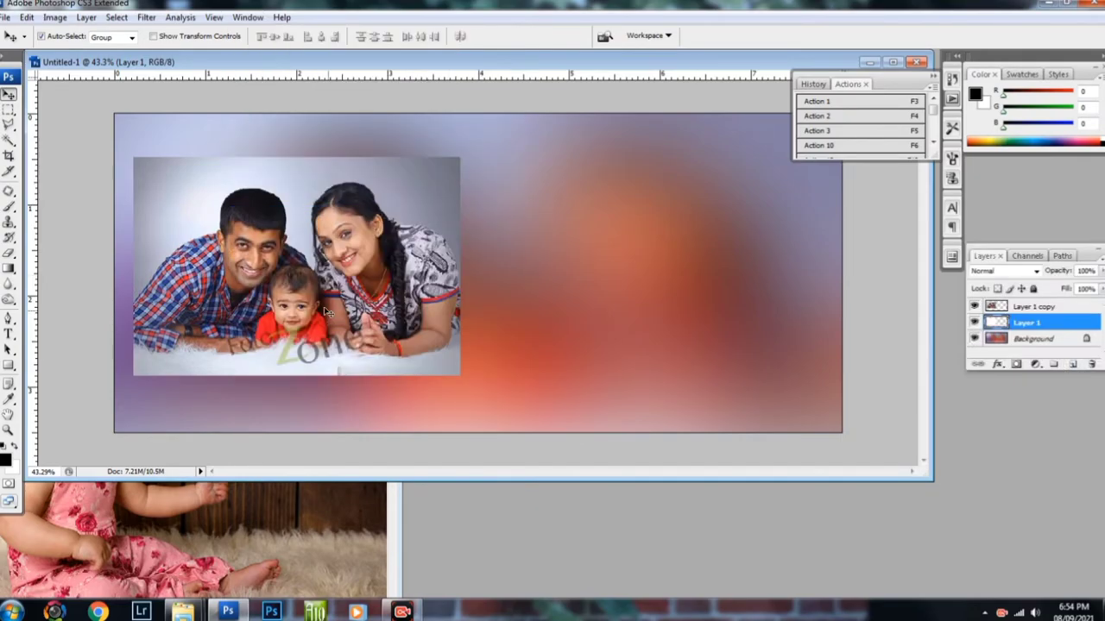
Give white Layer 1 a 62 px, spread 11 drop shadow, then unhide the family photo.
click(974, 307)
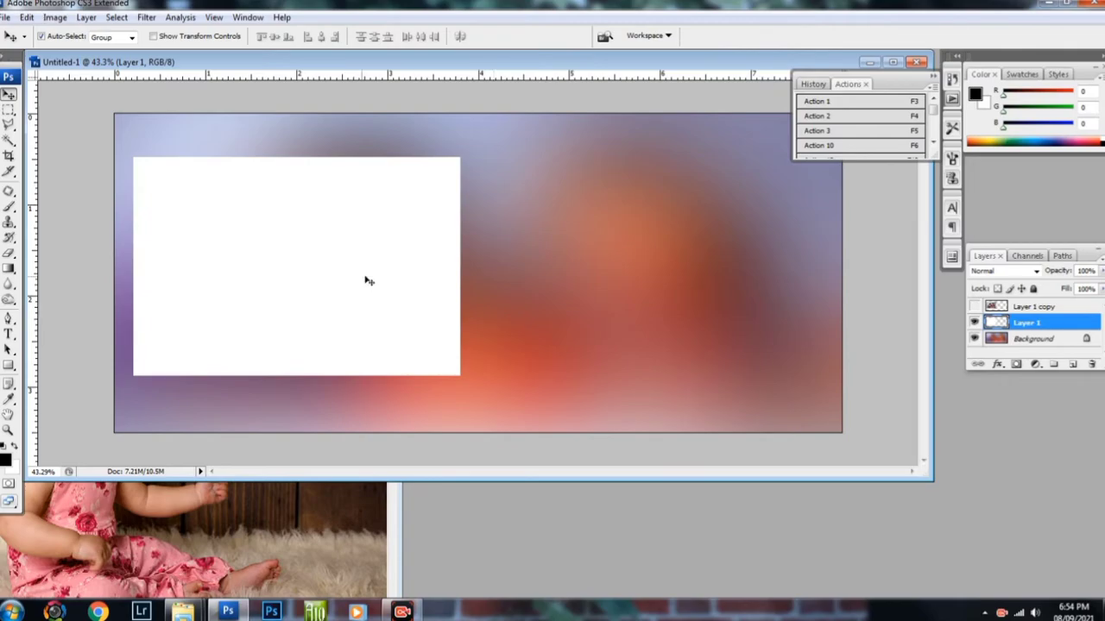
click(998, 363)
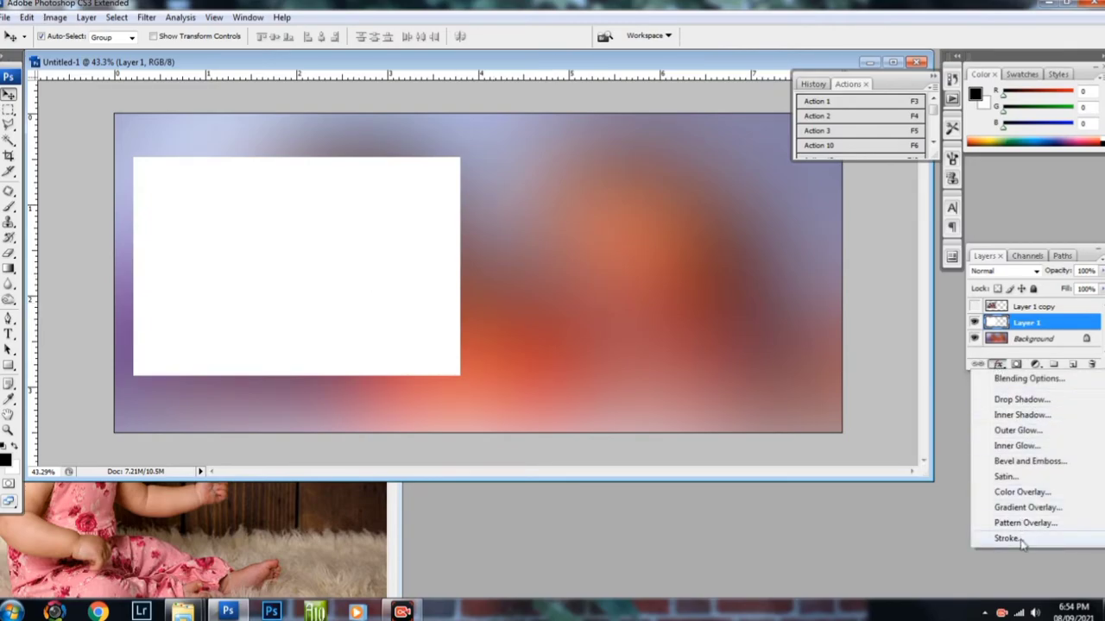
click(1024, 400)
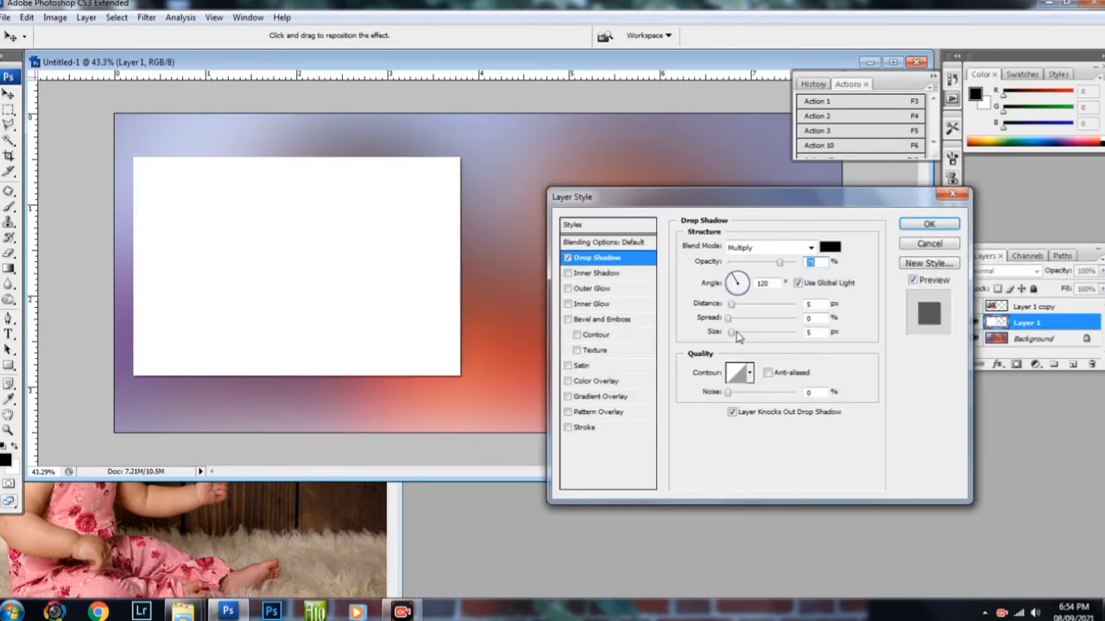
mouse_move(731, 334)
mouse_down()
mouse_move(748, 333)
mouse_move(735, 304)
mouse_up()
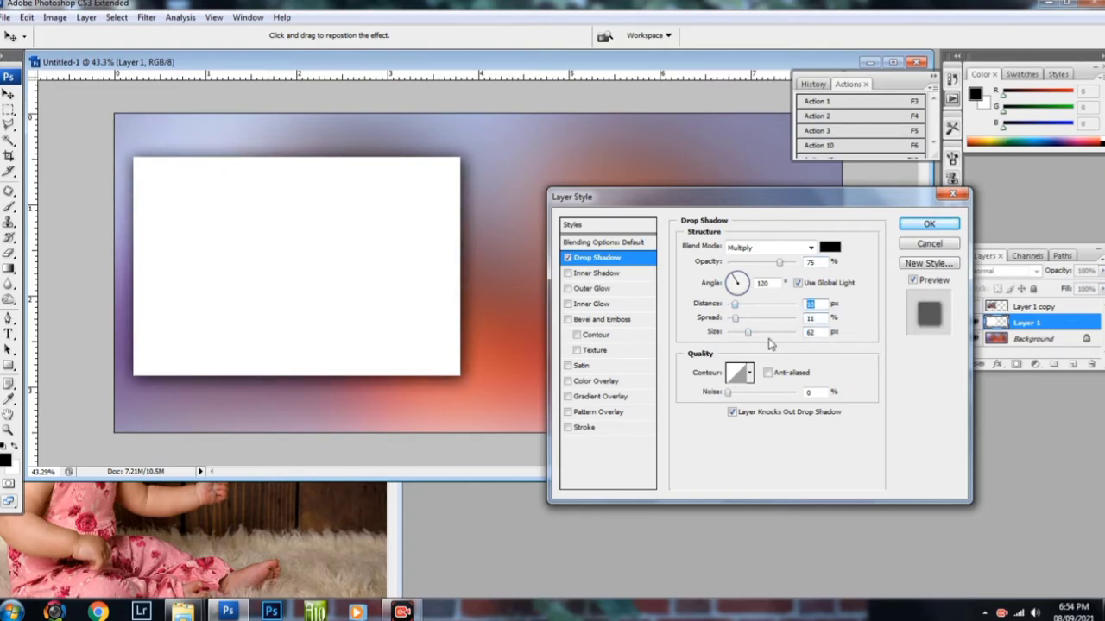
click(937, 227)
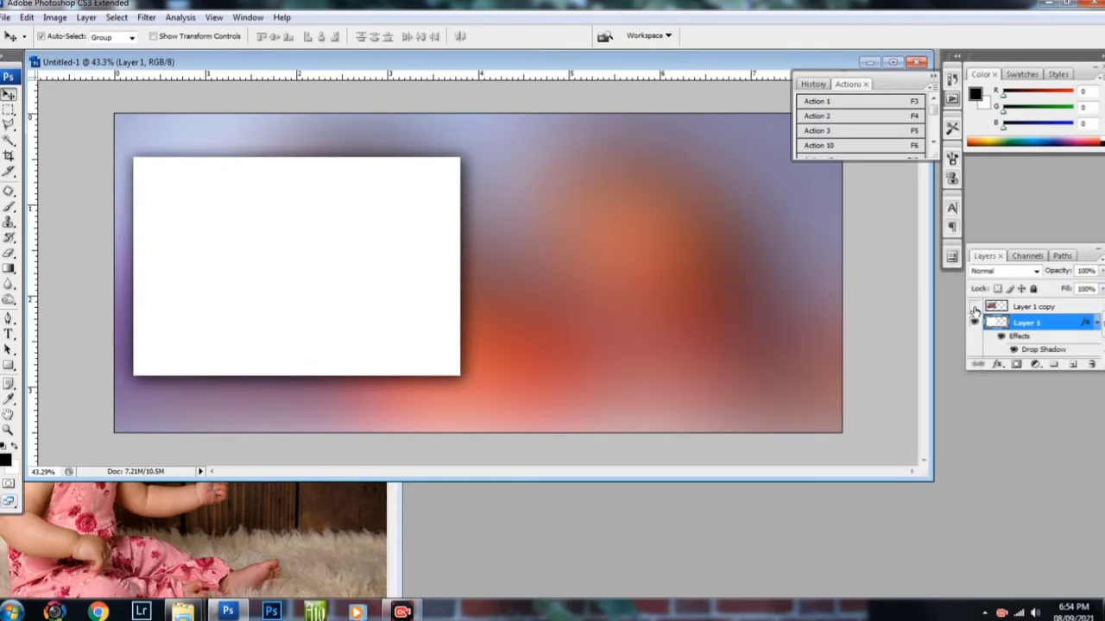
click(974, 306)
click(364, 293)
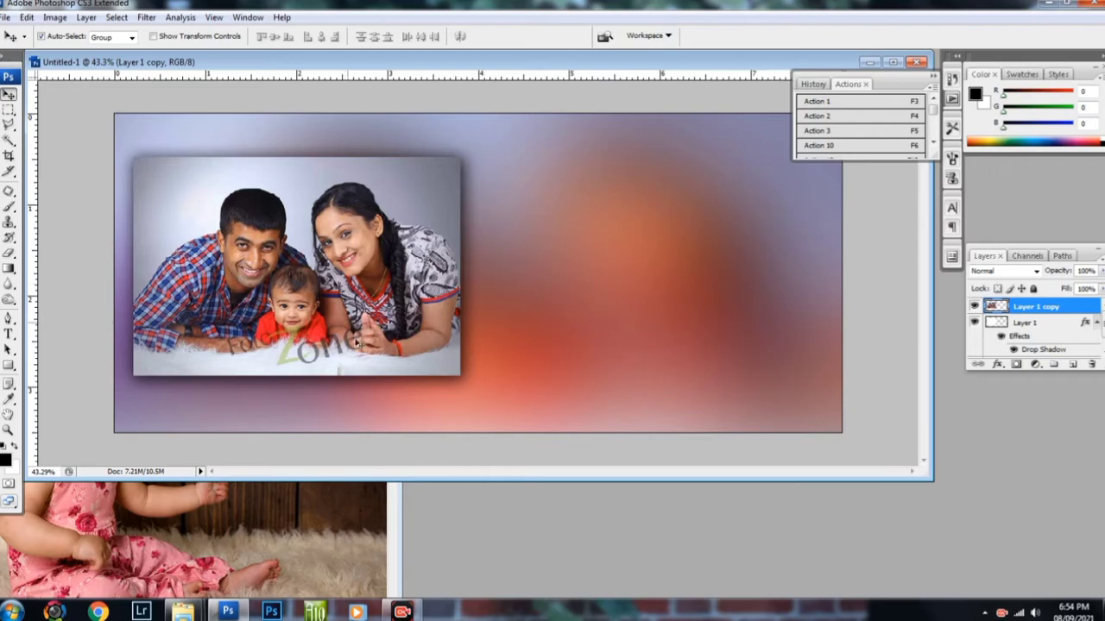
Scale the family photo layer down to 97.1% to reveal a white border.
right_click(291, 302)
click(330, 278)
key(ctrl+t)
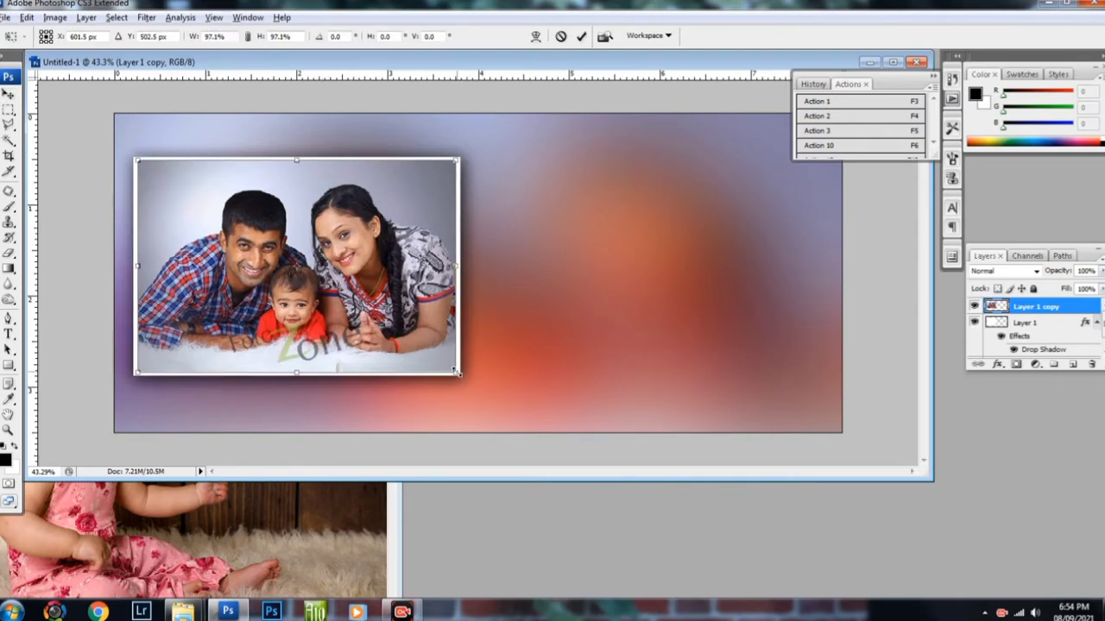
drag(462, 378, 455, 369)
key(Return)
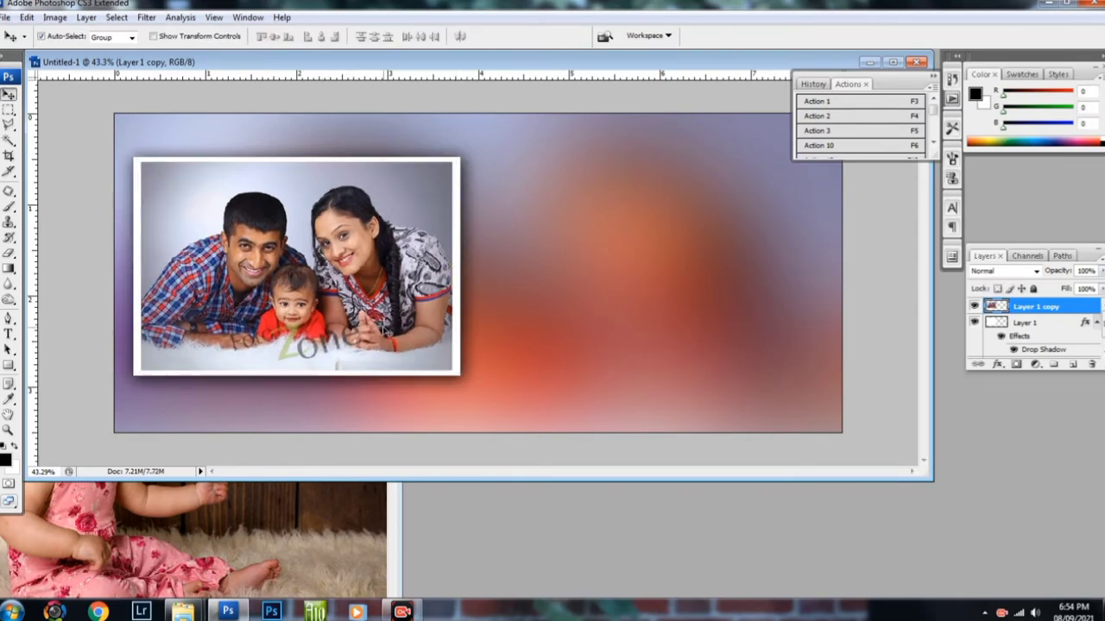
click(320, 565)
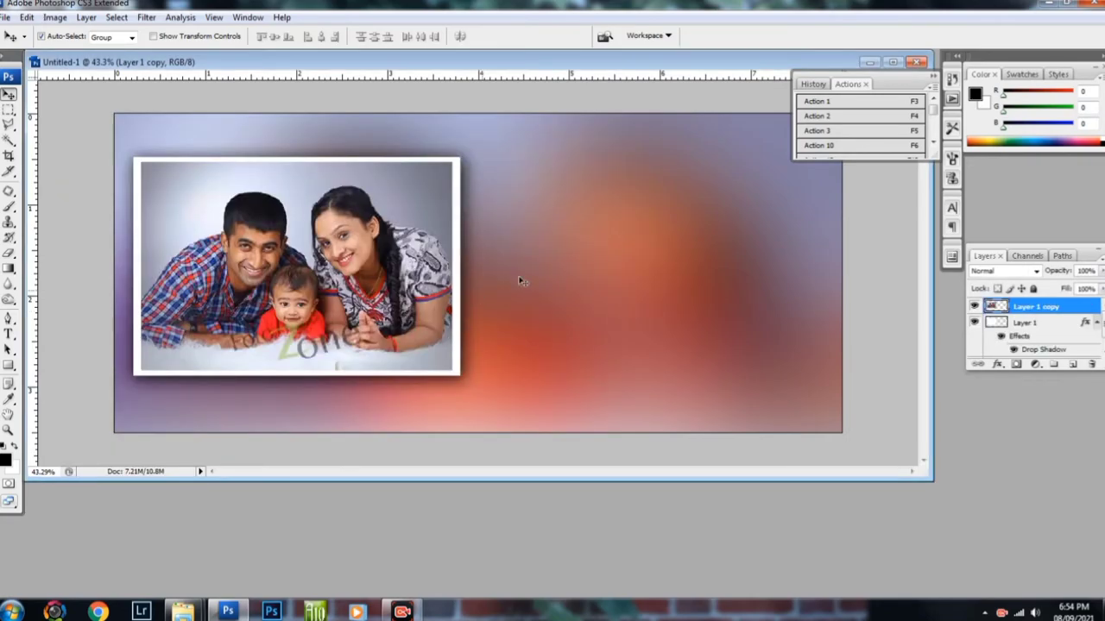
Paste the sitting baby photo above the Background, then move and enlarge it across the right side.
right_click(528, 256)
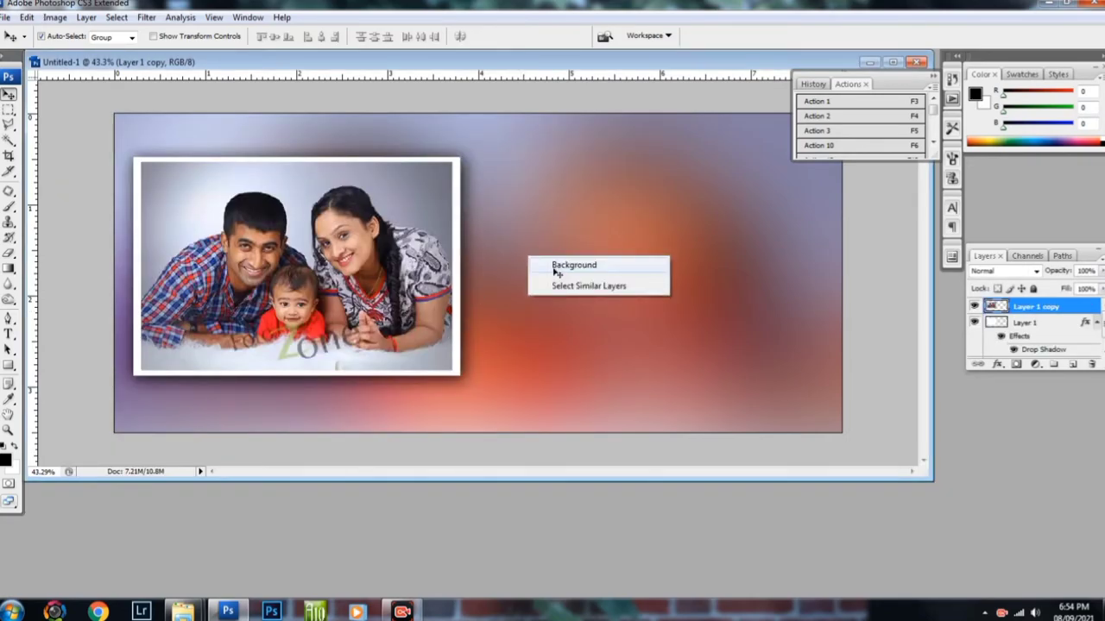
click(573, 265)
key(ctrl+v)
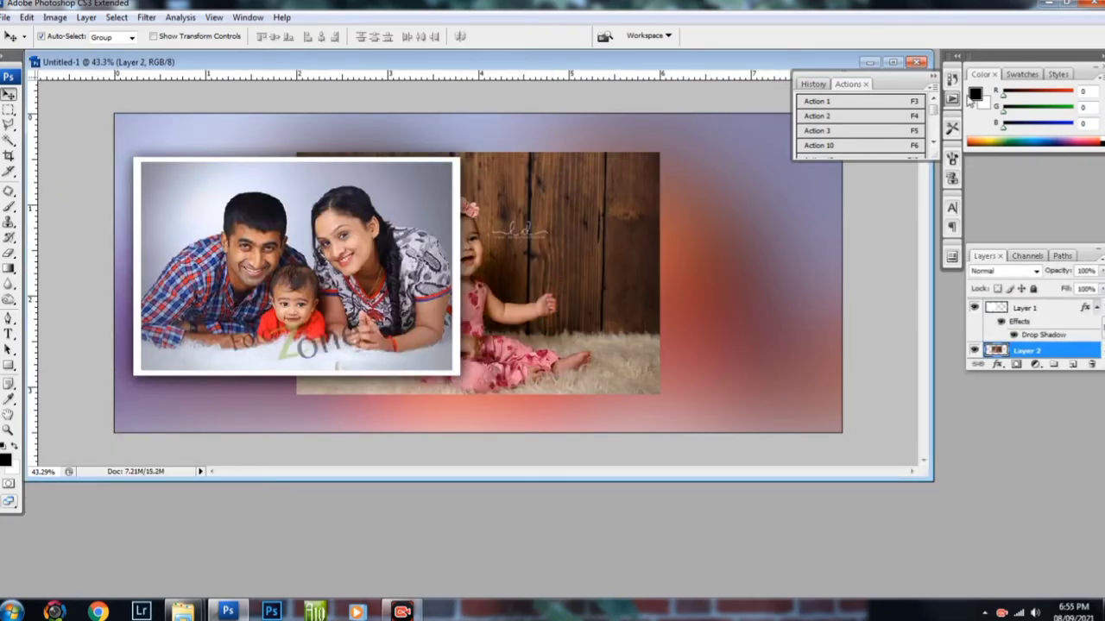
click(933, 79)
drag(552, 307, 618, 300)
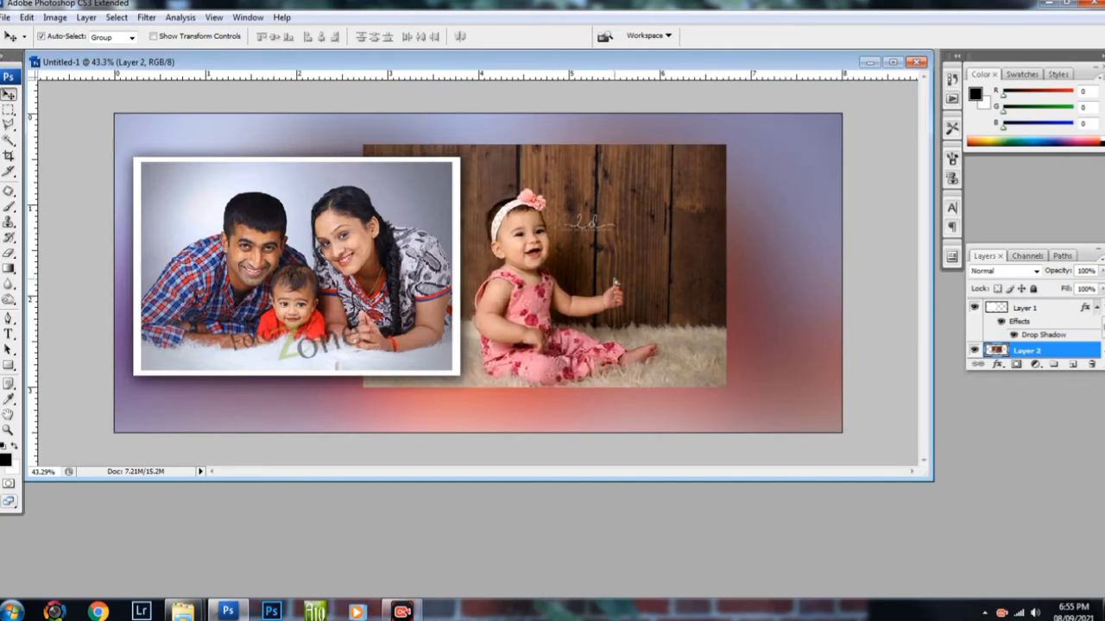
key(ctrl+t)
drag(720, 395, 803, 423)
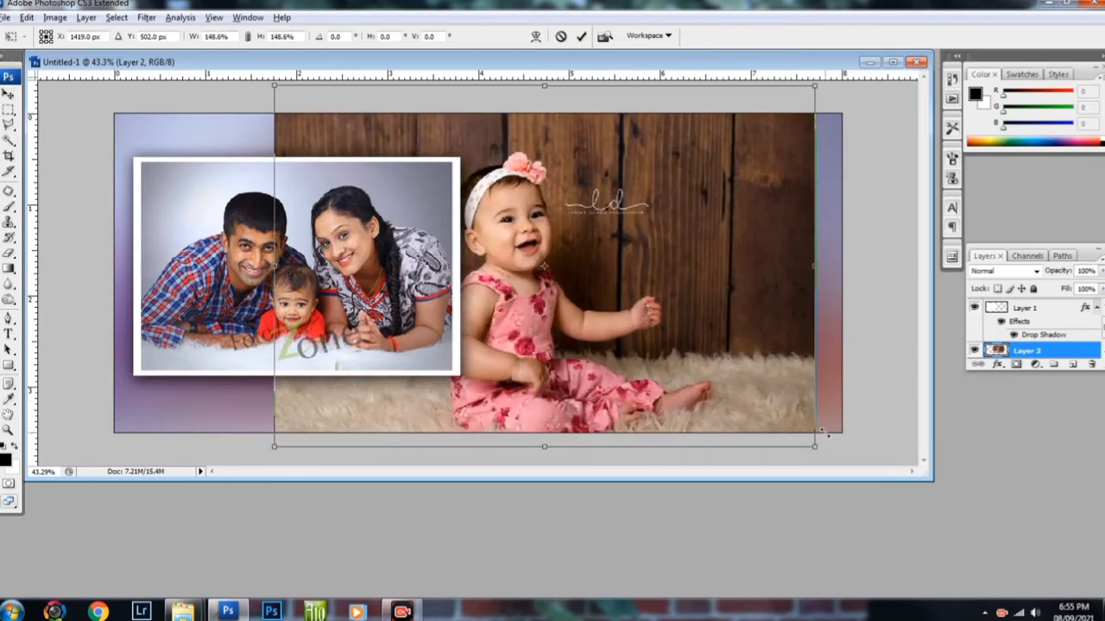
drag(586, 329, 592, 326)
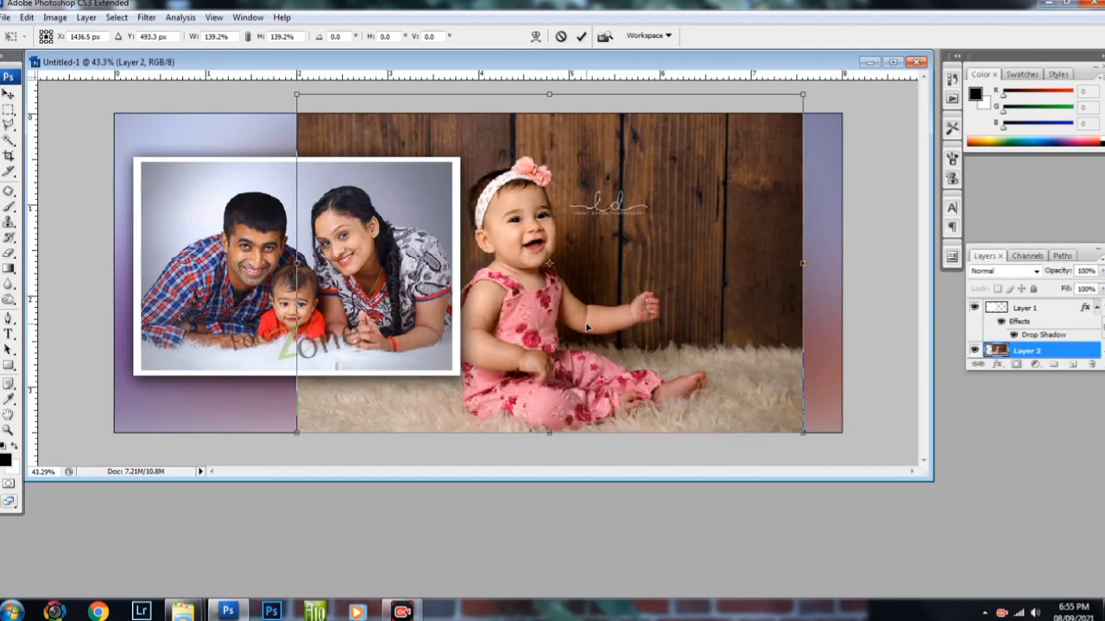
key(Return)
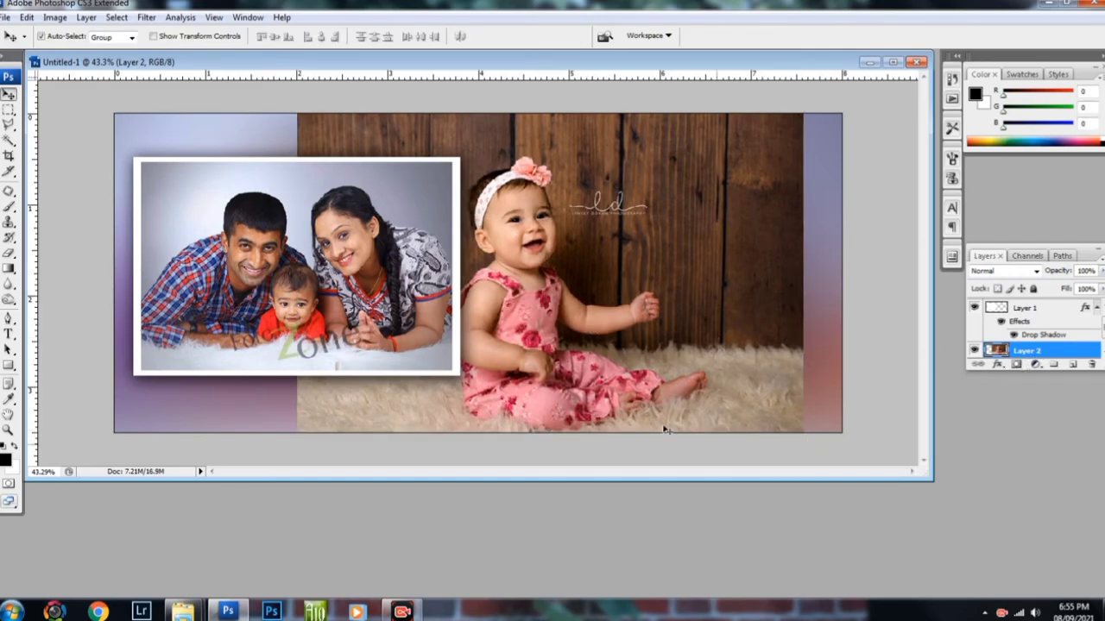
Hide the baby photo with a black layer mask and set up a fully soft-edged brush.
alt+click(1016, 366)
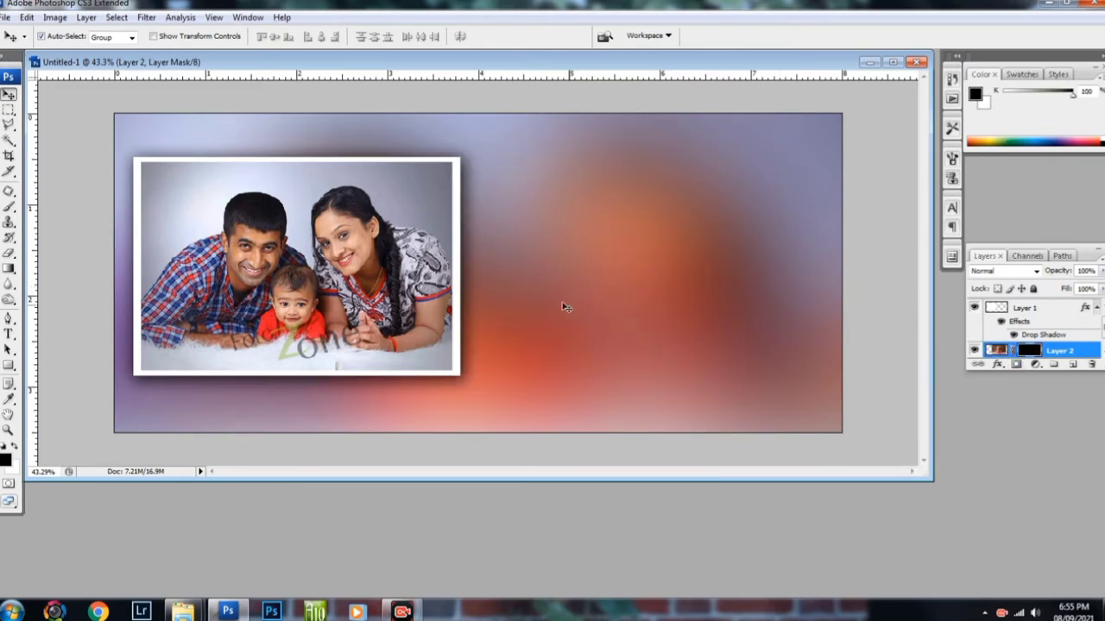
key(b)
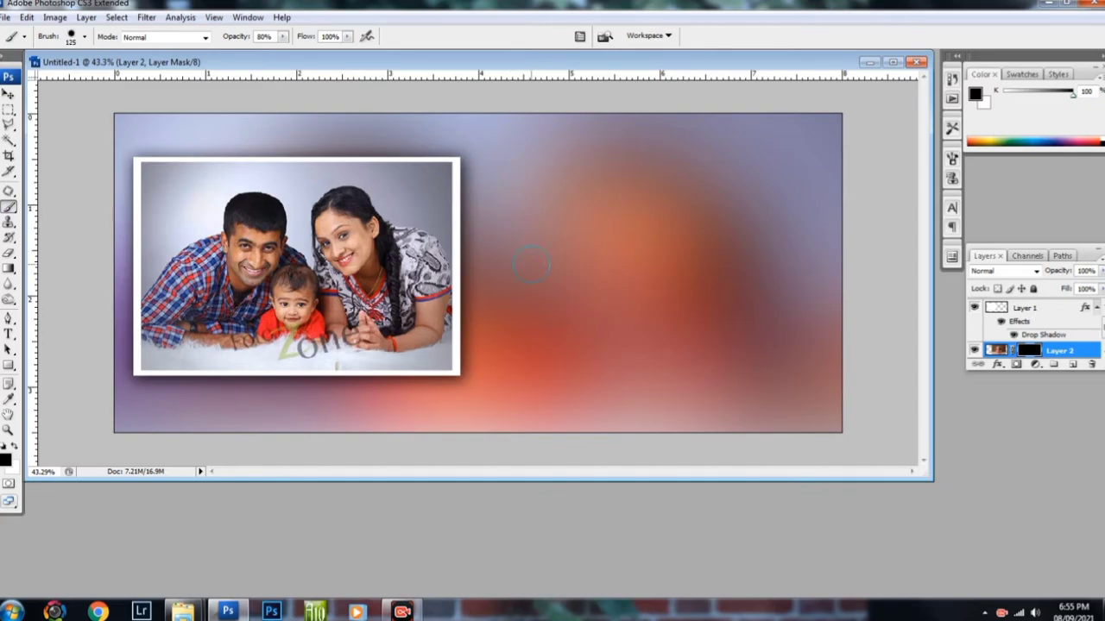
key(])
key(])
key(])
right_click(537, 264)
drag(559, 343, 552, 344)
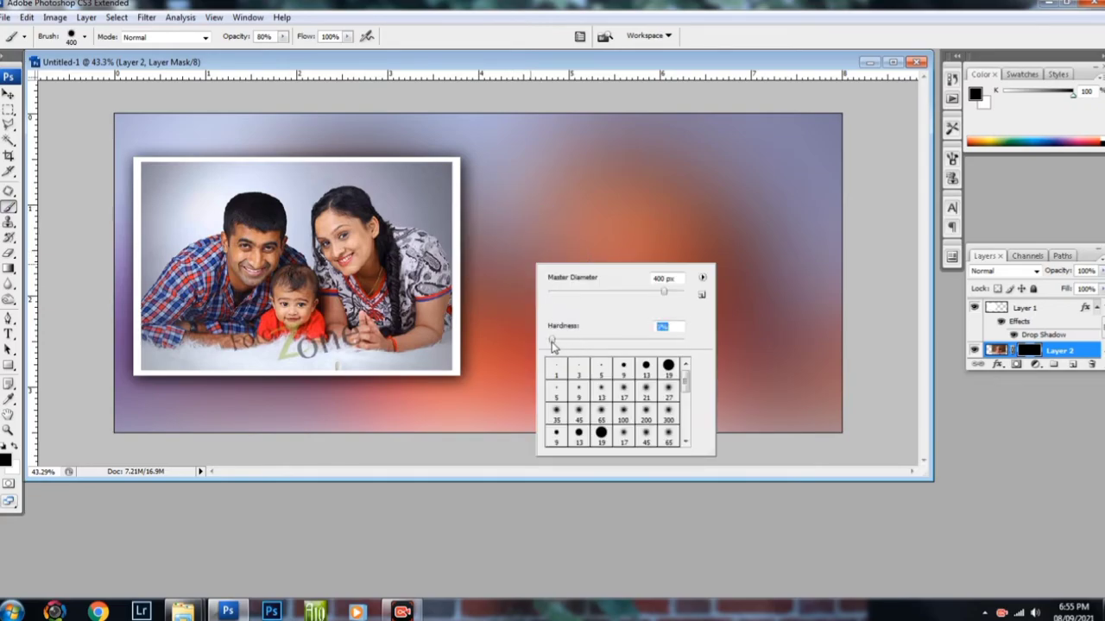
key(Return)
Paint white with a 400 px soft brush to reveal the baby, then bring up the pink portrait.
key(bracketleft)
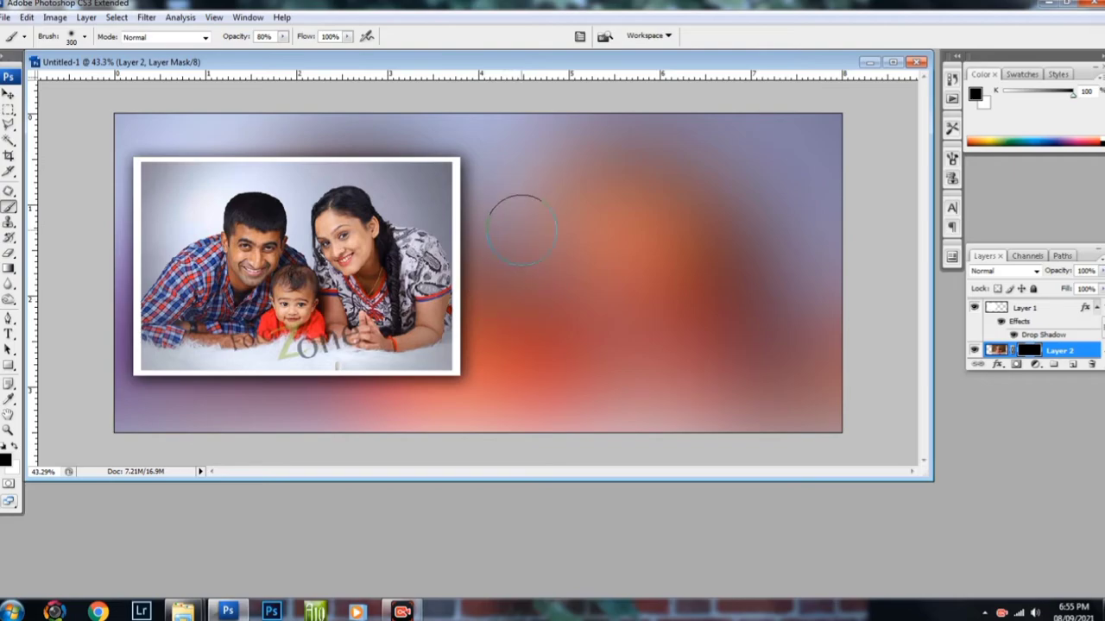
key(bracketright)
key(x)
mouse_move(555, 281)
mouse_down()
mouse_move(514, 367)
mouse_move(596, 380)
mouse_move(529, 112)
mouse_up()
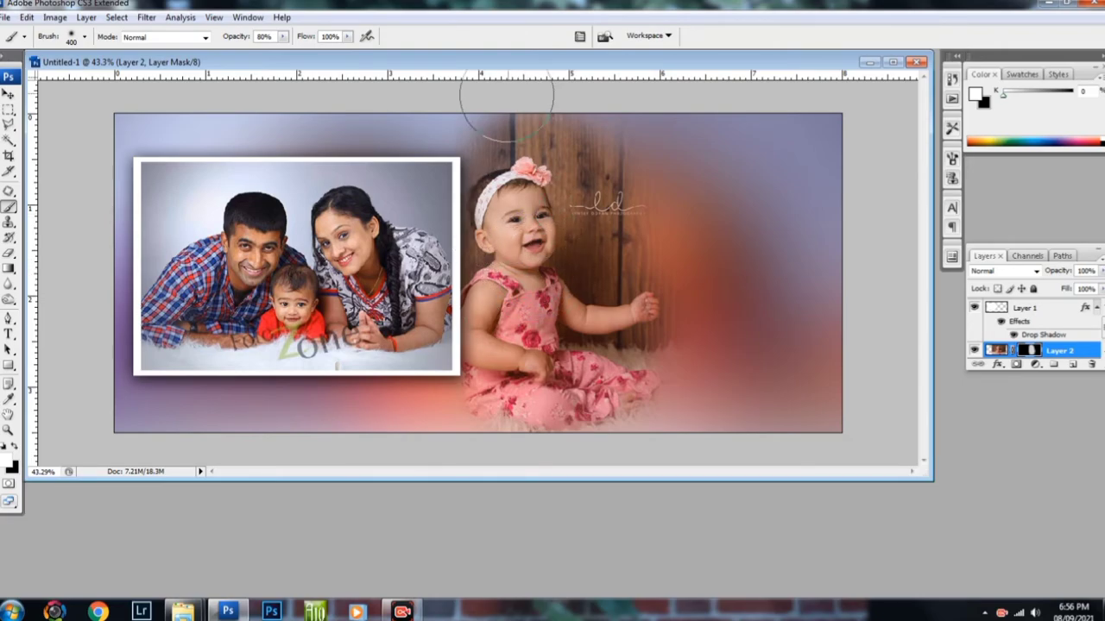
drag(520, 68, 465, 241)
key(ctrl+Tab)
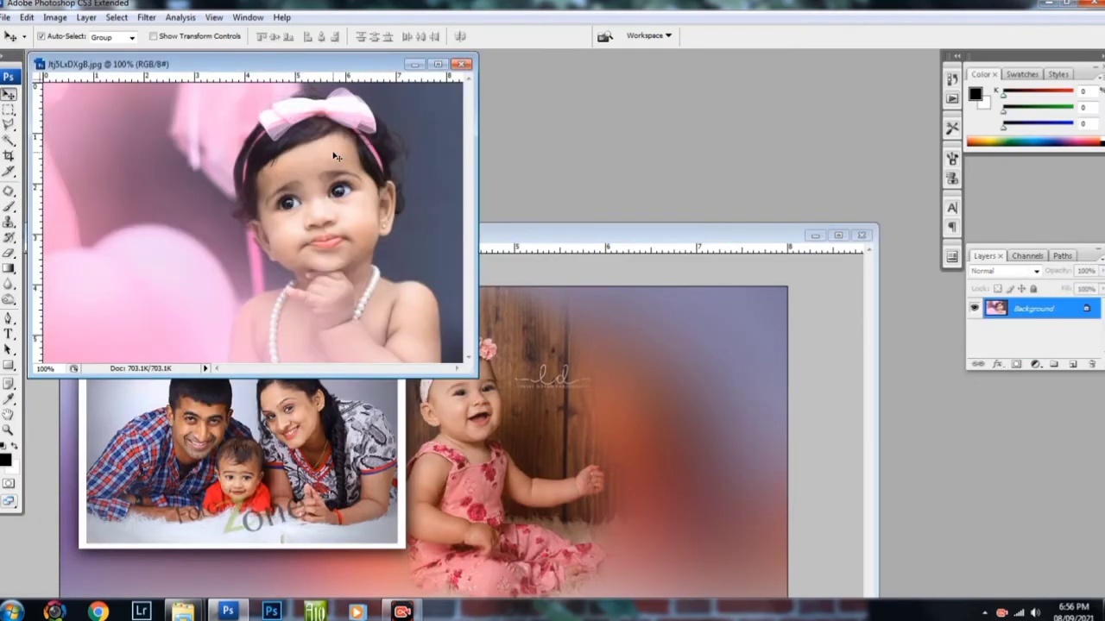
Select the right part of the pink-background baby portrait for cropping.
key(ctrl+0)
key(m)
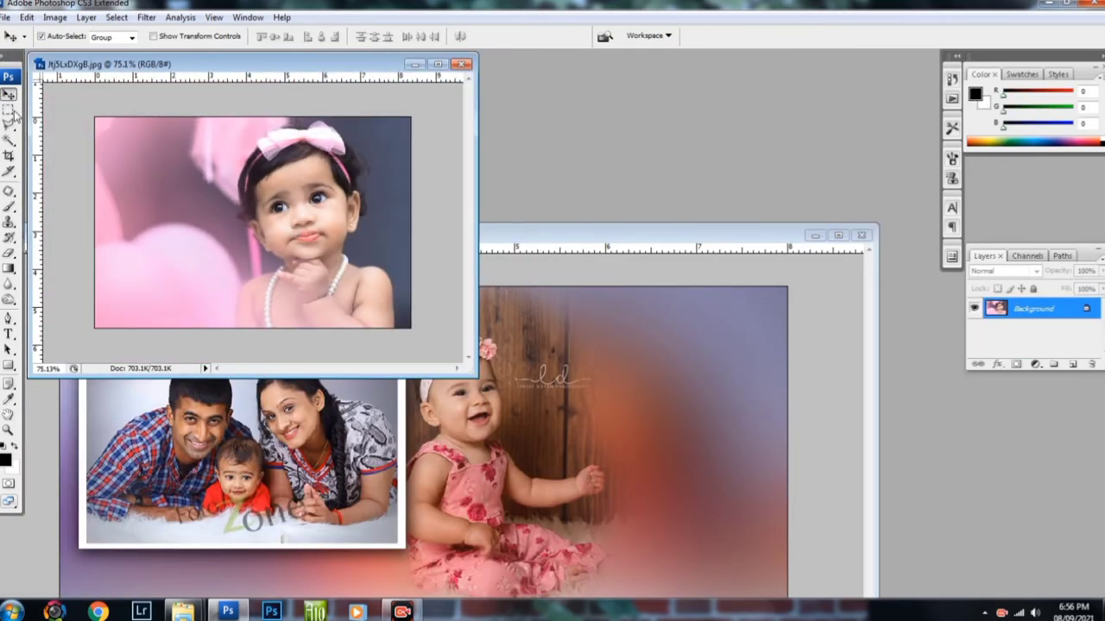
drag(400, 124, 211, 328)
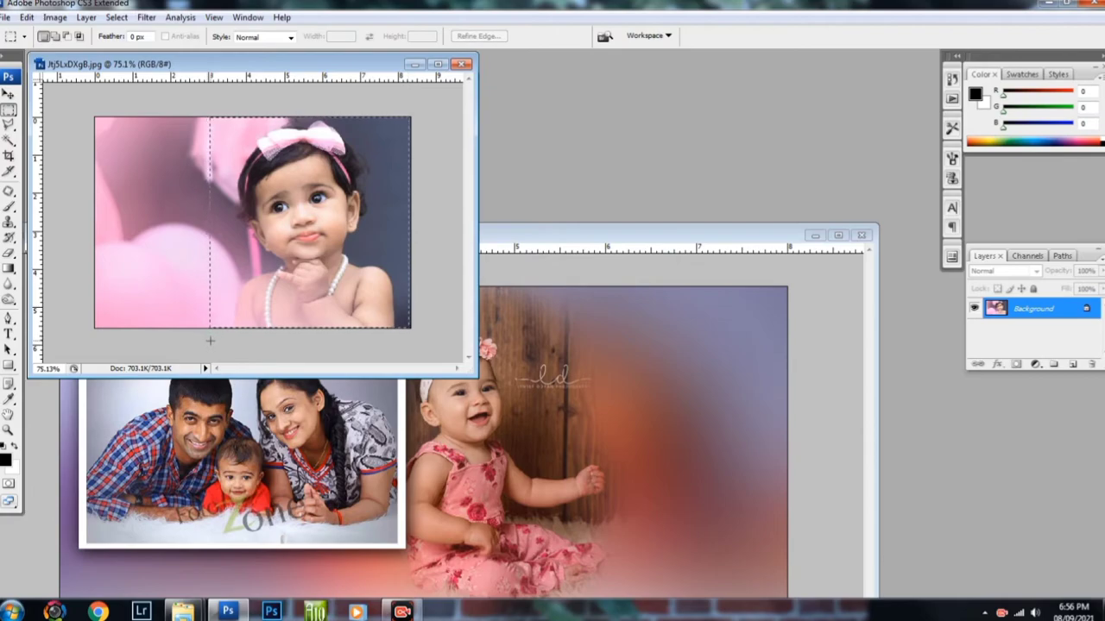
drag(575, 234, 562, 81)
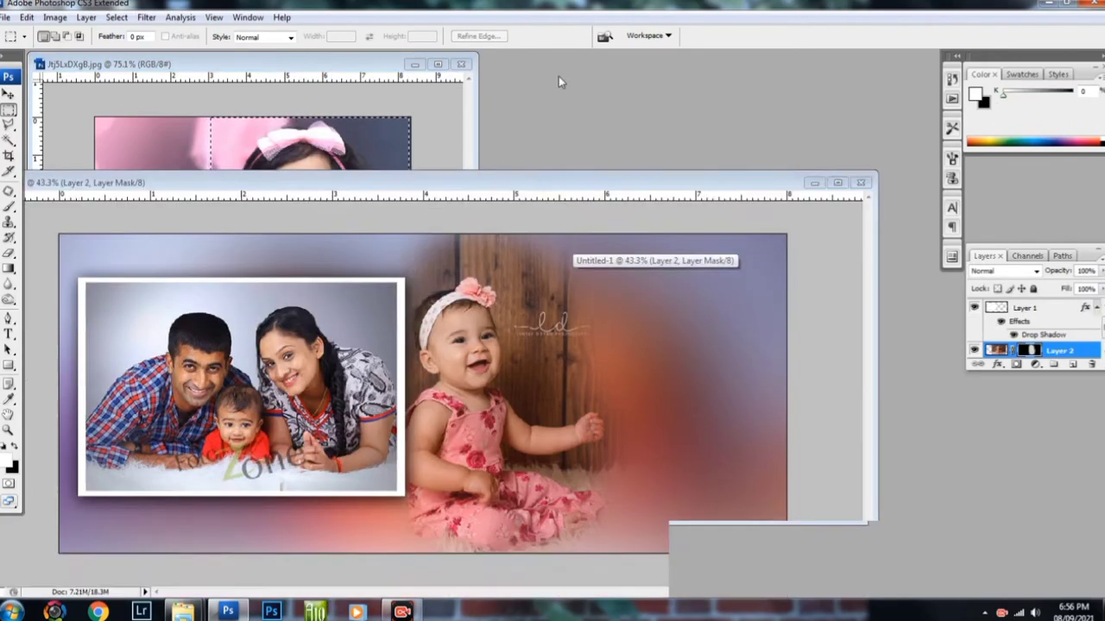
Paste the cropped portrait as Layer 3, shrink it at the upper right, and duplicate it.
key(ctrl+v)
key(v)
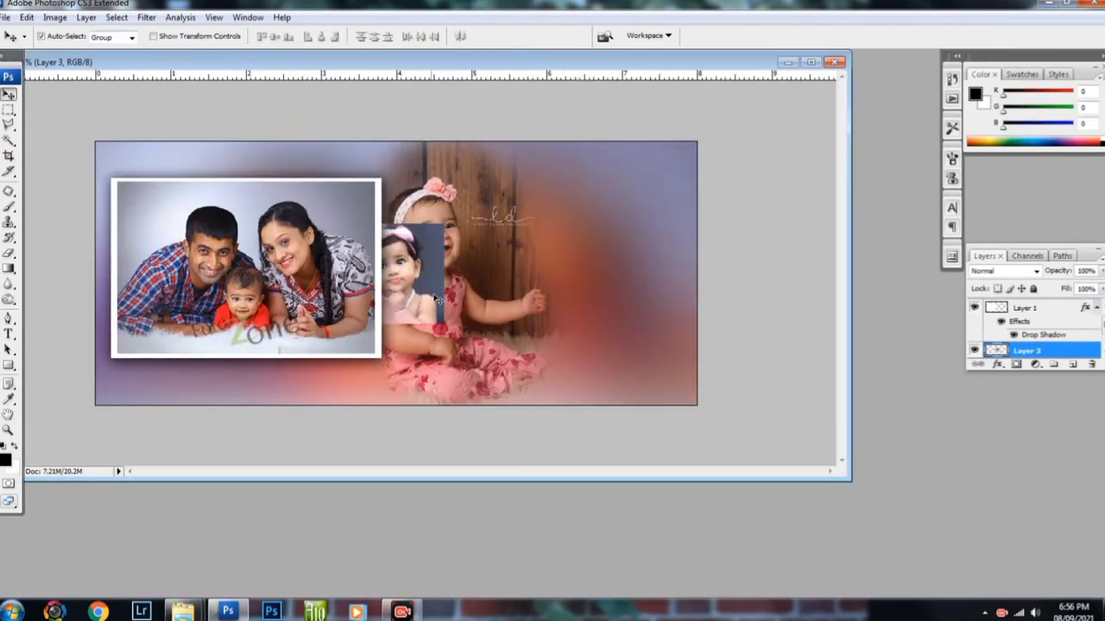
key(ctrl+t)
mouse_move(405, 302)
mouse_down()
mouse_move(583, 248)
mouse_move(567, 250)
mouse_up()
drag(629, 264, 621, 259)
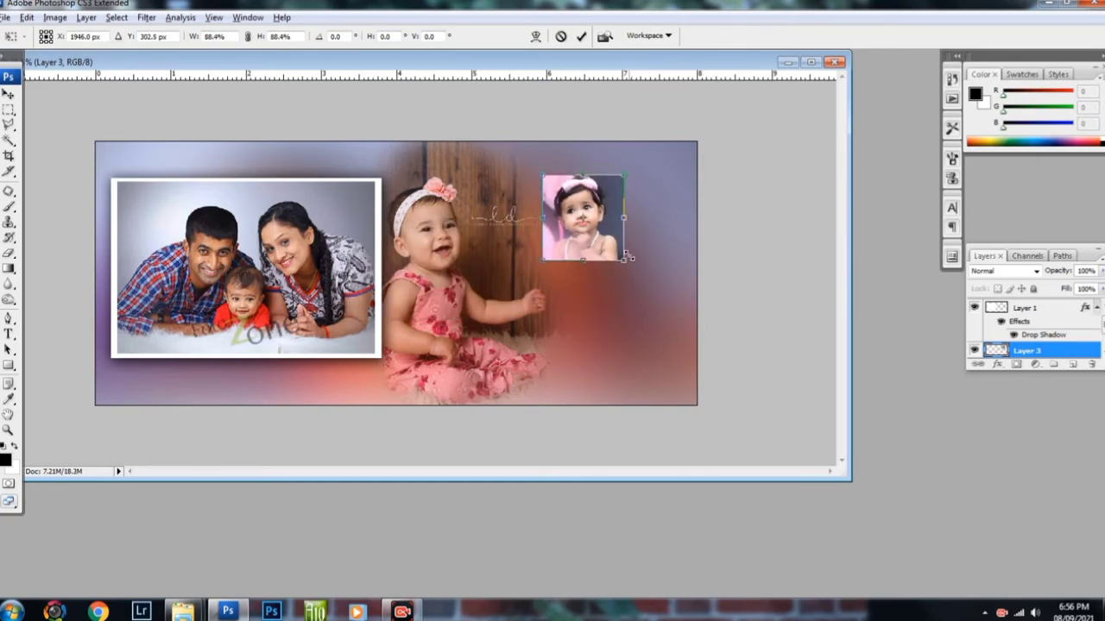
key(Return)
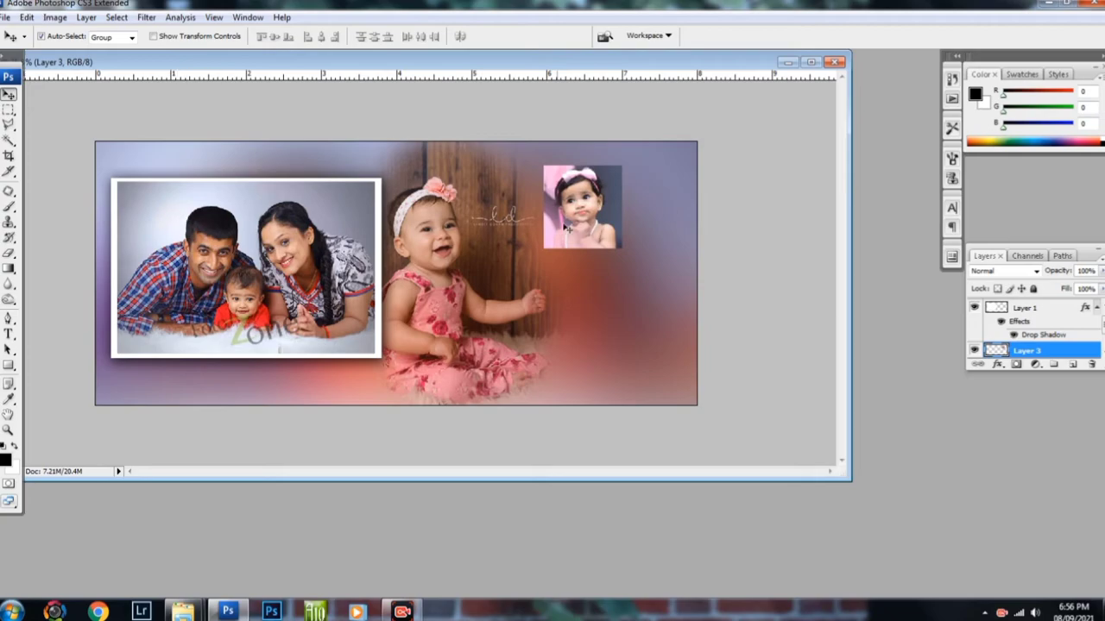
key(ctrl+j)
Turn the copy white with Lightness +100 and enlarge it beneath the photo as a border.
key(ctrl+u)
drag(794, 446, 863, 446)
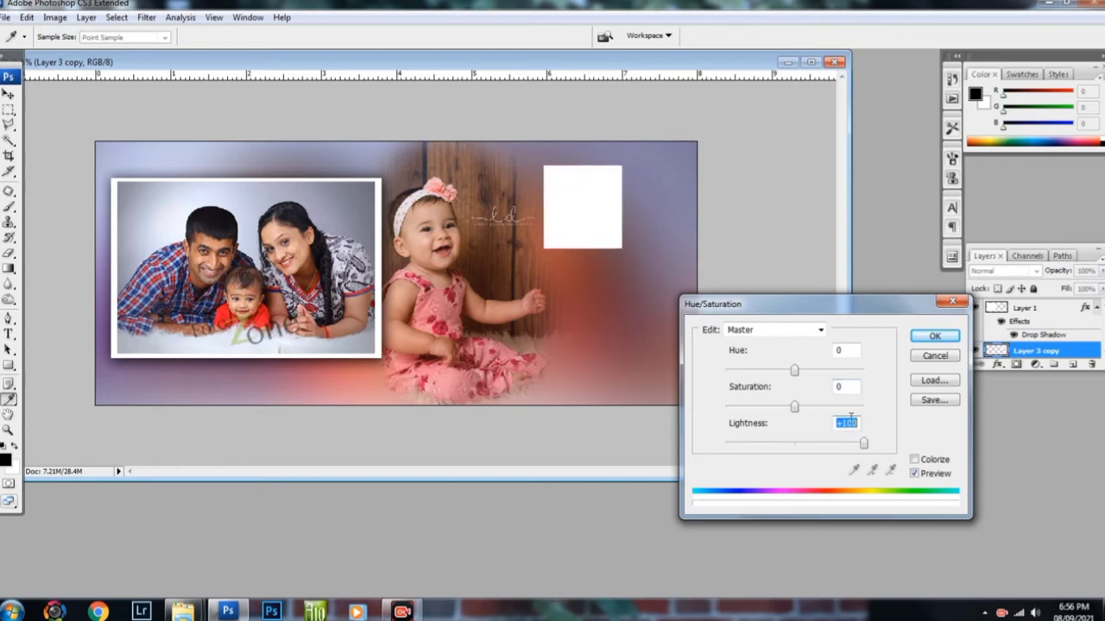
key(Return)
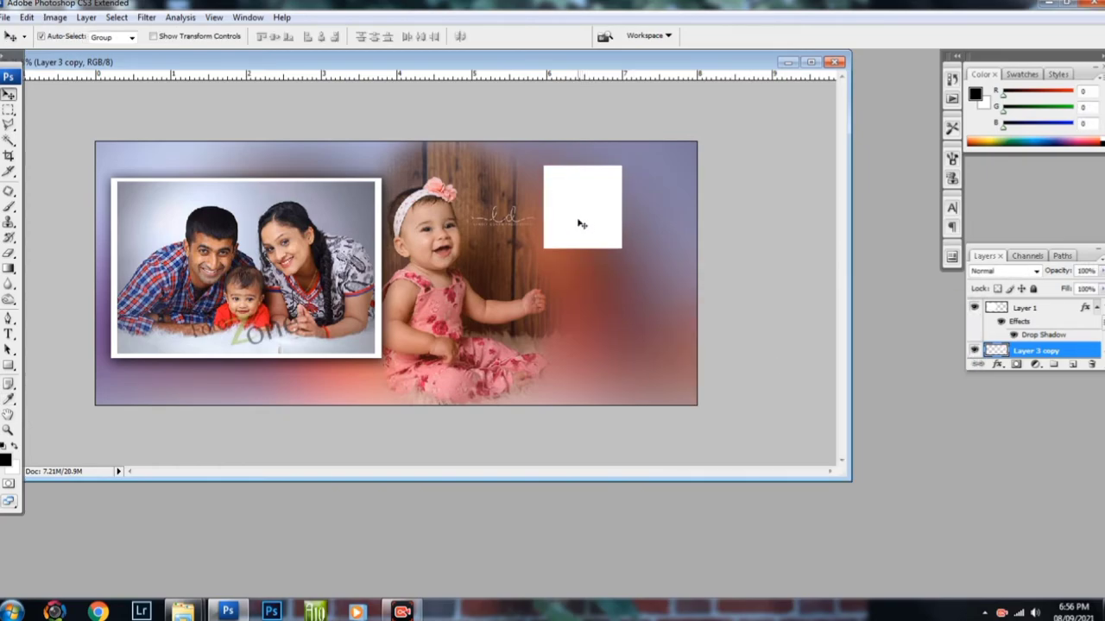
key(ctrl+z)
key(ctrl+t)
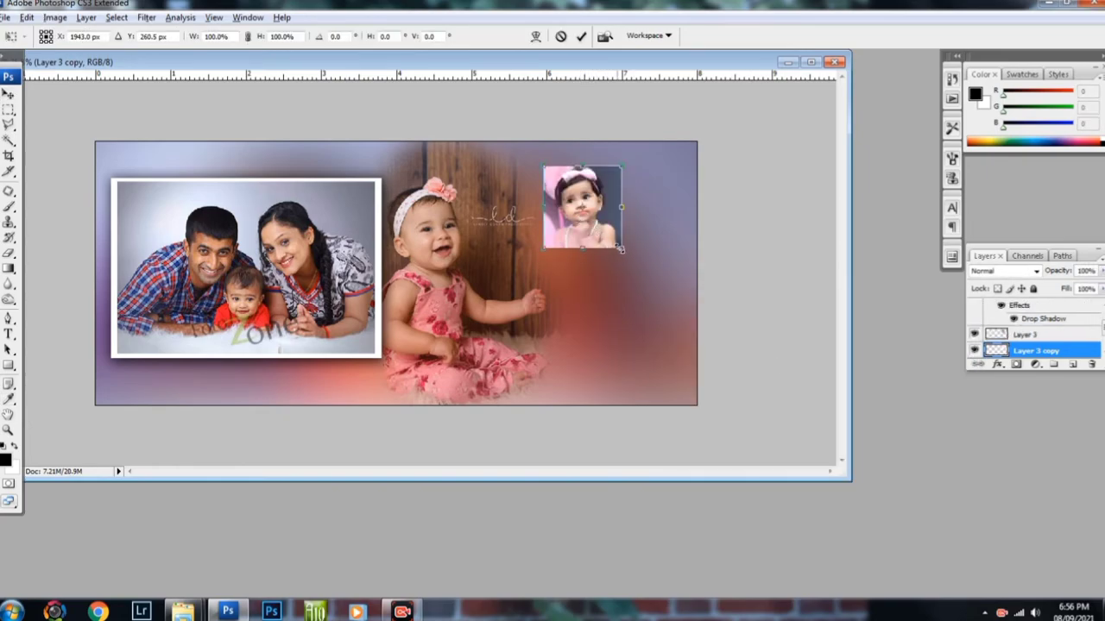
drag(620, 248, 624, 252)
key(Return)
Duplicate the framed photo into three copies cascading down the right side.
right_click(573, 195)
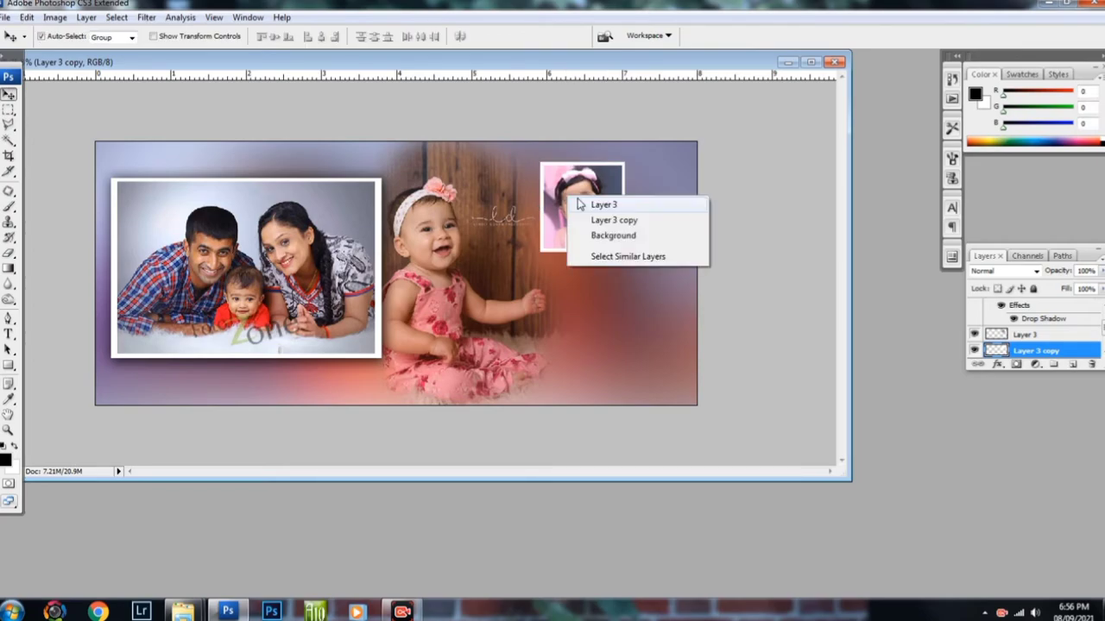
shift+click(595, 202)
mouse_move(584, 211)
mouse_down()
mouse_move(643, 294)
mouse_move(568, 360)
mouse_up()
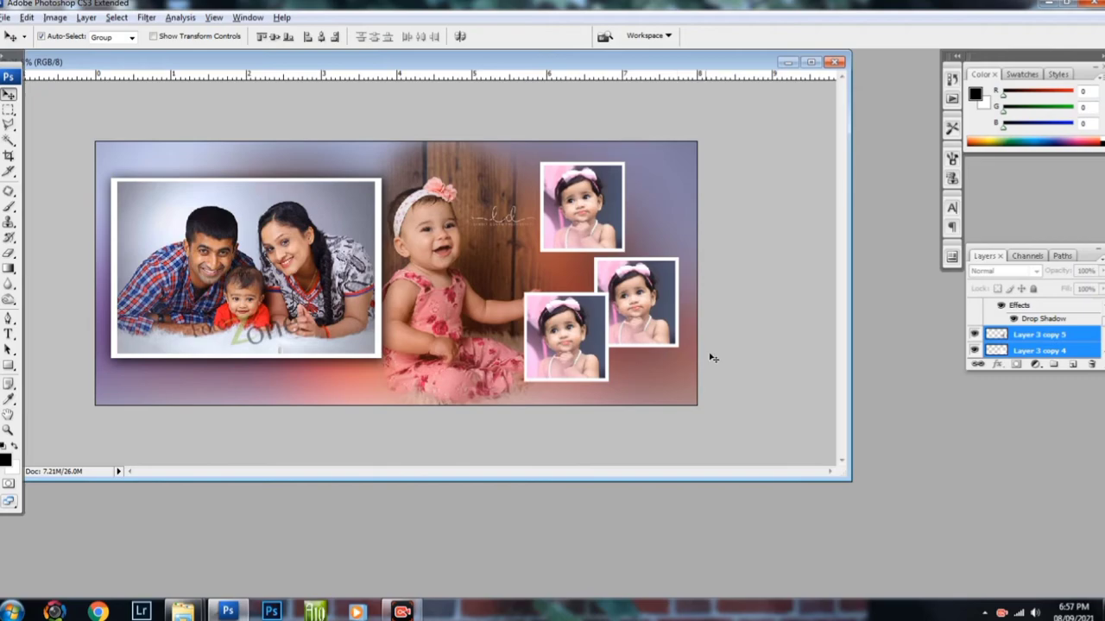
right_click(470, 275)
click(473, 276)
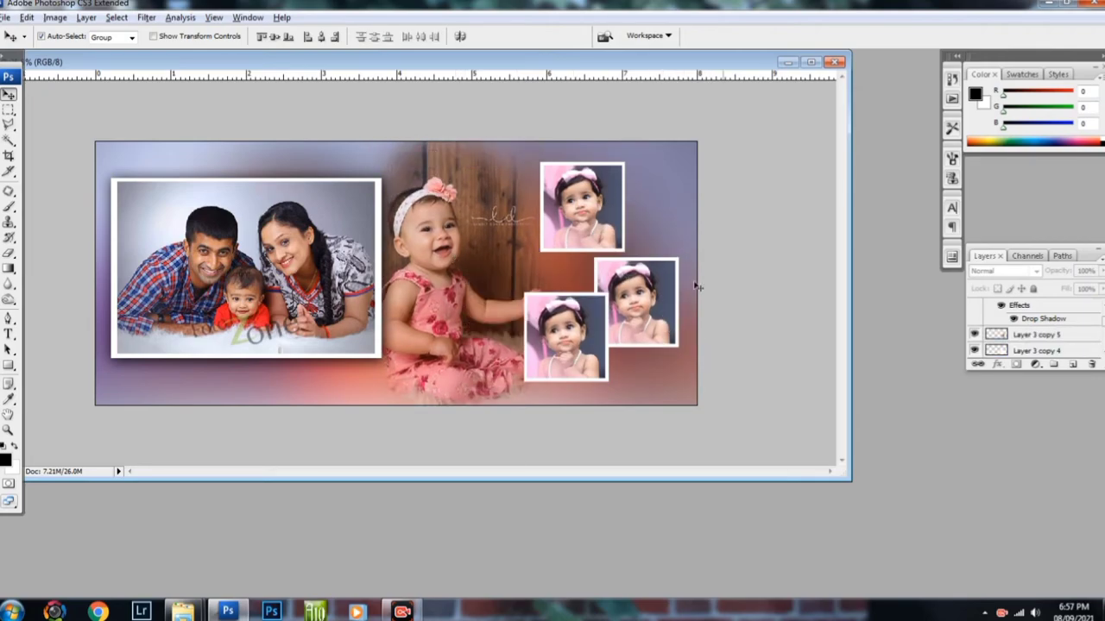
drag(668, 320, 670, 298)
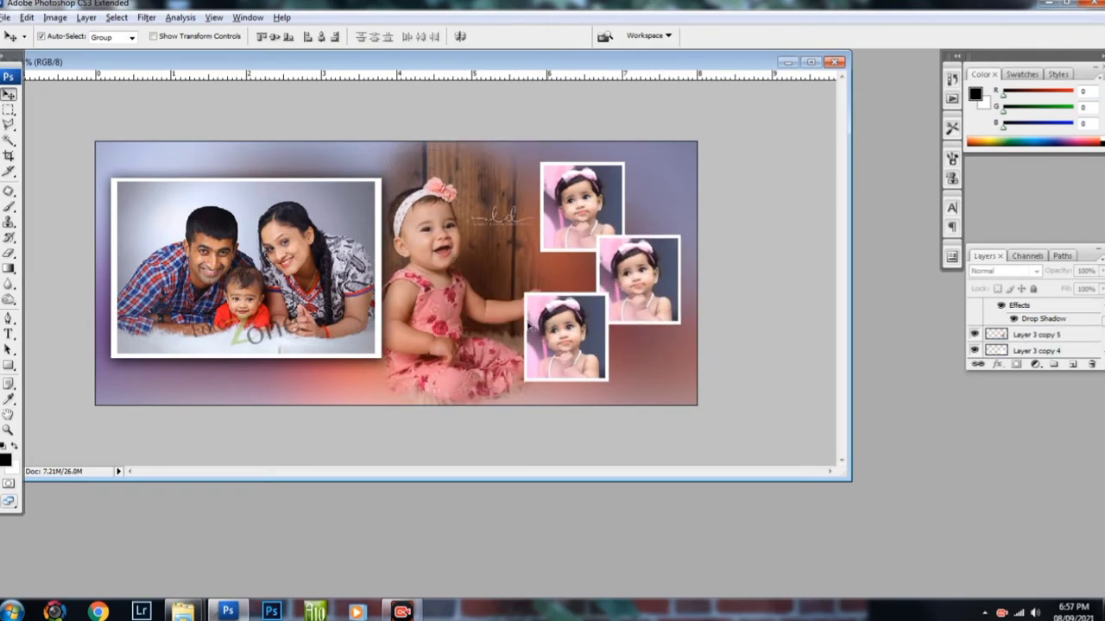
Add the 'Beautyfull Family' caption in Kaufmann BT beneath the family photo and scale it up.
key(t)
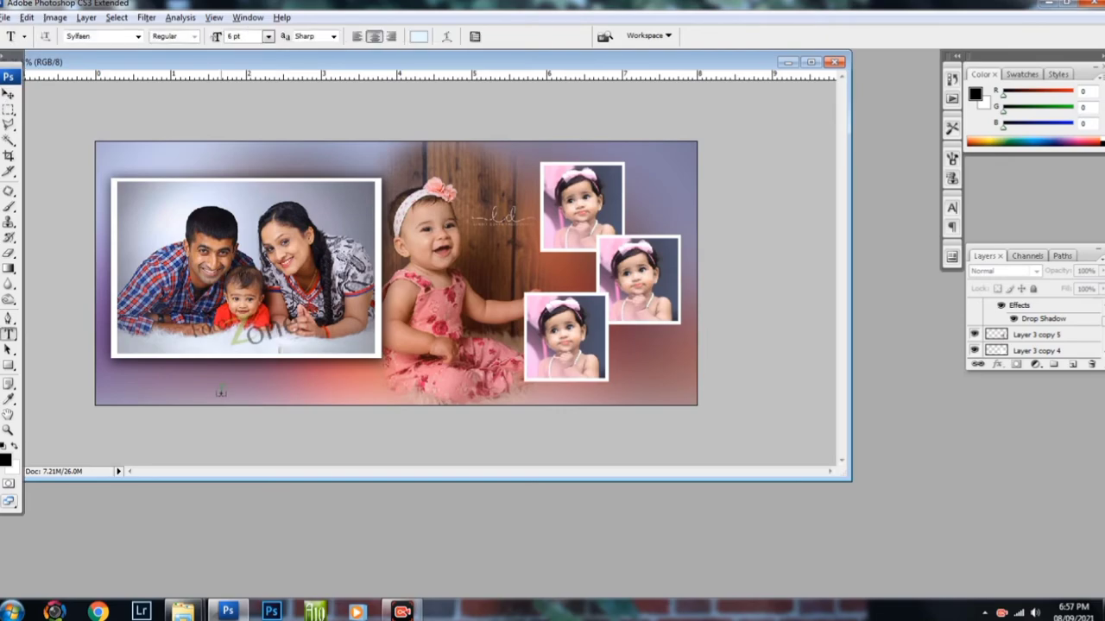
click(139, 39)
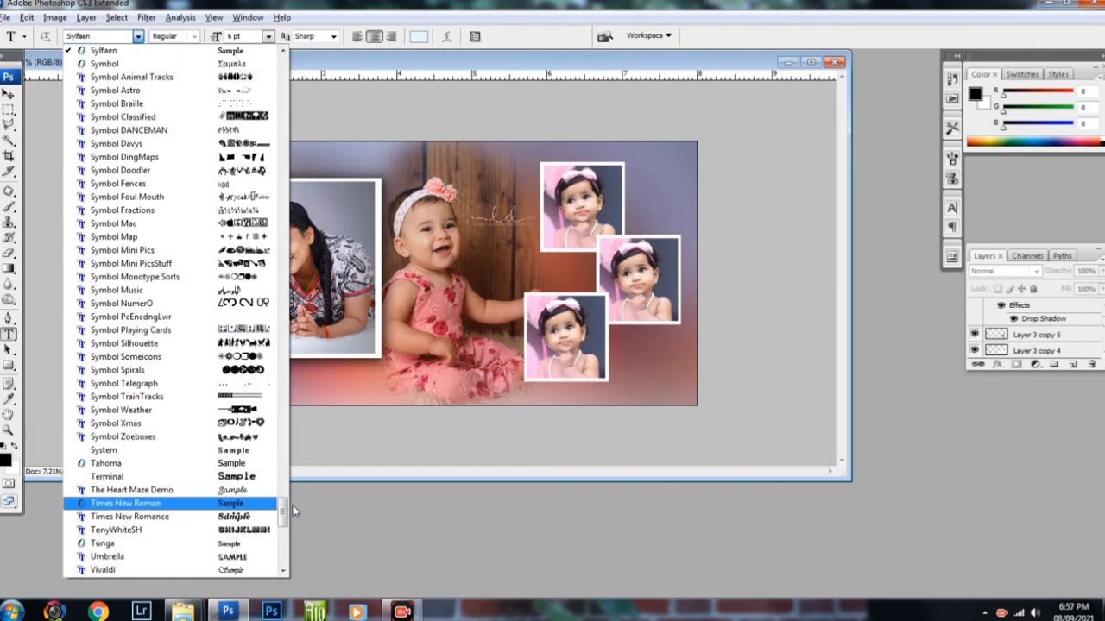
mouse_move(288, 510)
mouse_down()
mouse_move(289, 521)
mouse_move(283, 177)
mouse_up()
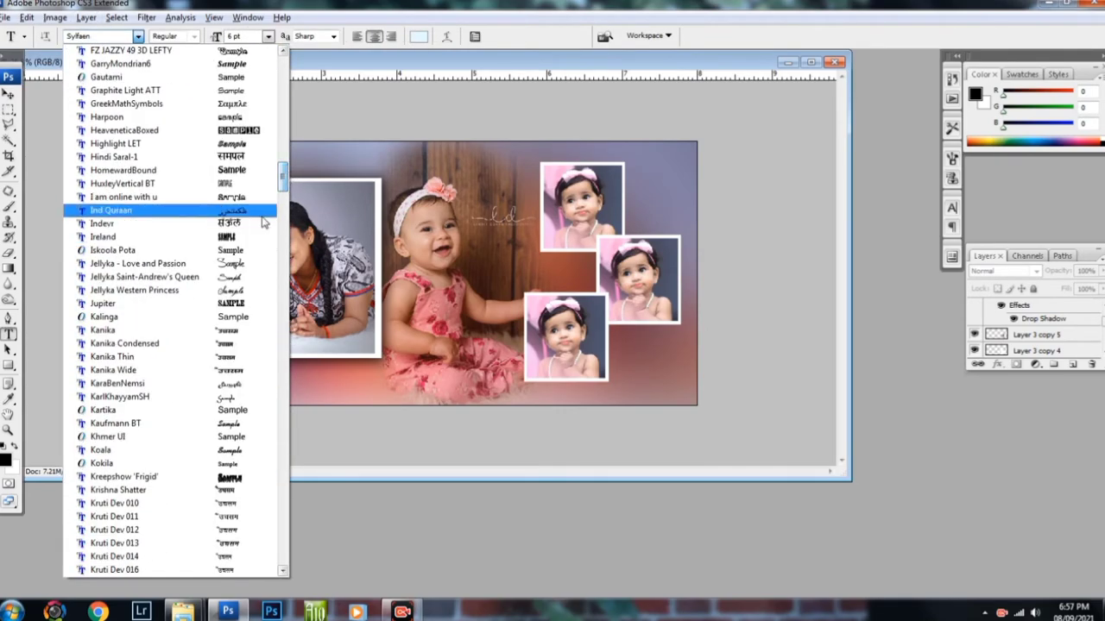
click(242, 423)
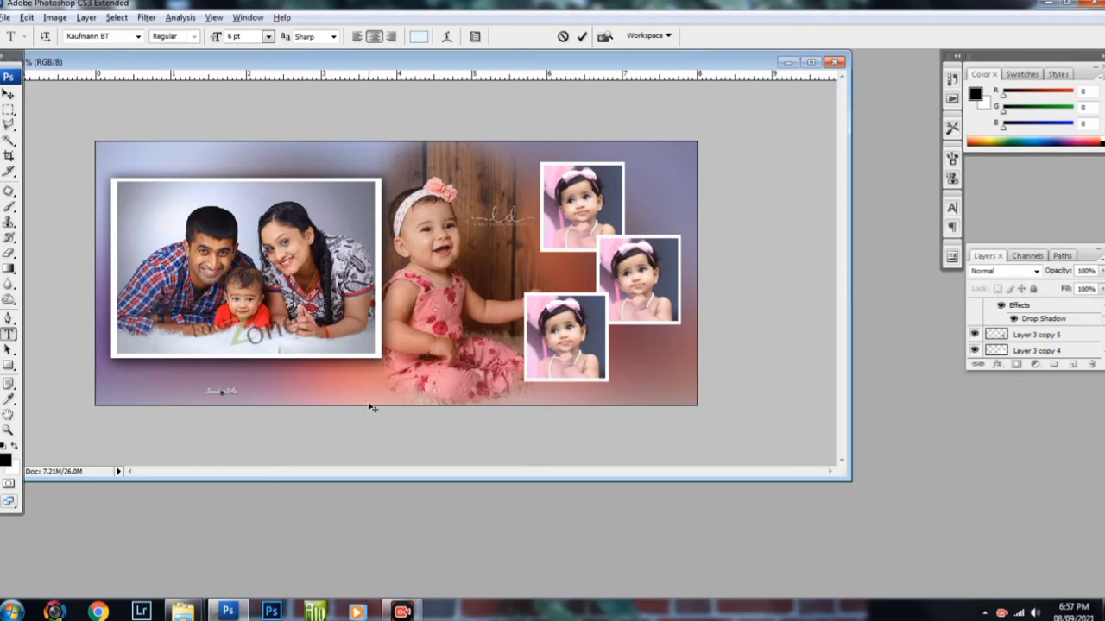
key(ctrl+Return)
key(ctrl+t)
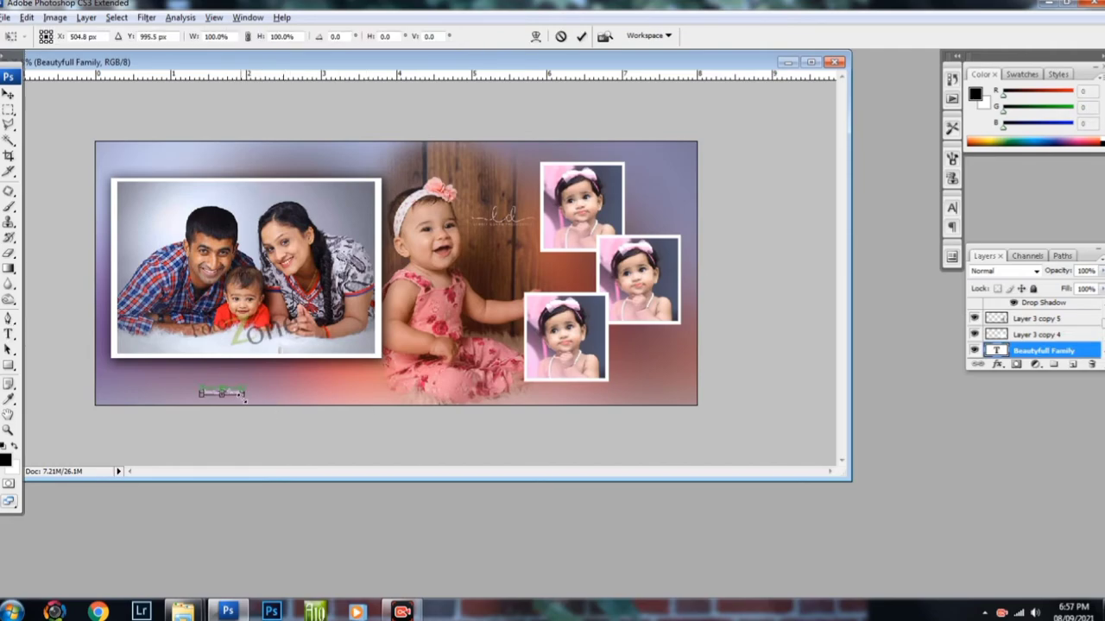
drag(246, 400, 284, 424)
key(Return)
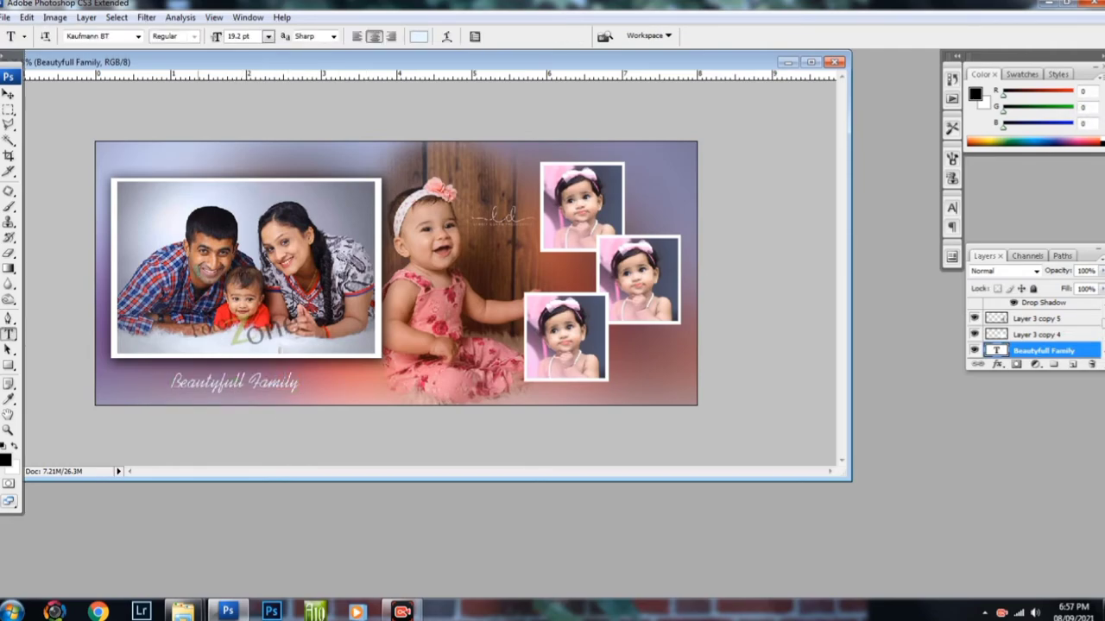
Change the caption's text colour to bright yellow.
click(418, 37)
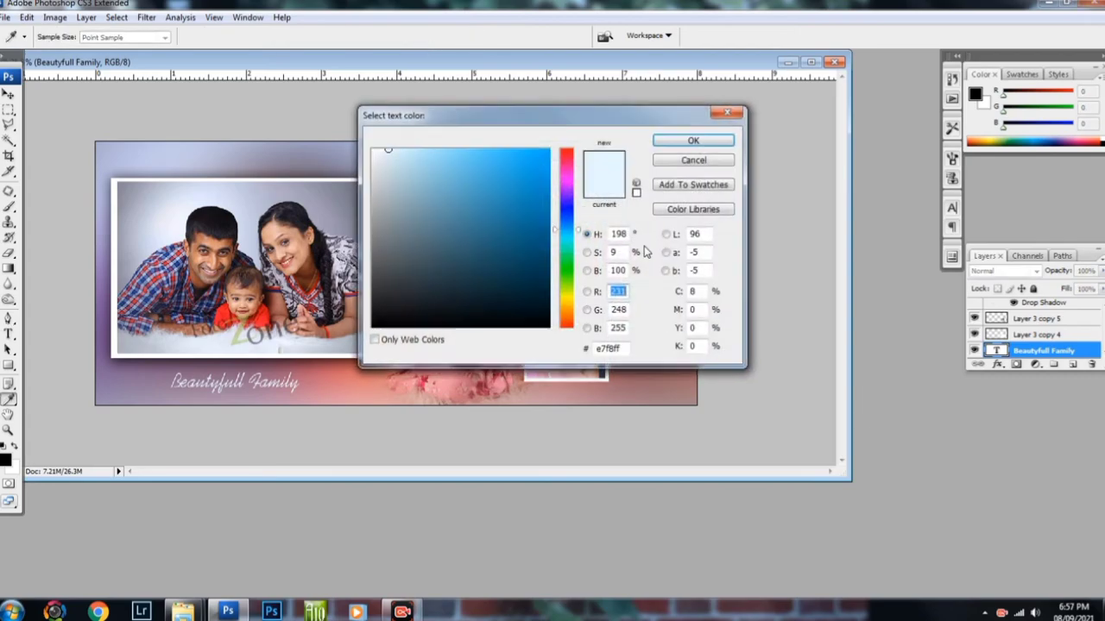
click(566, 170)
click(566, 304)
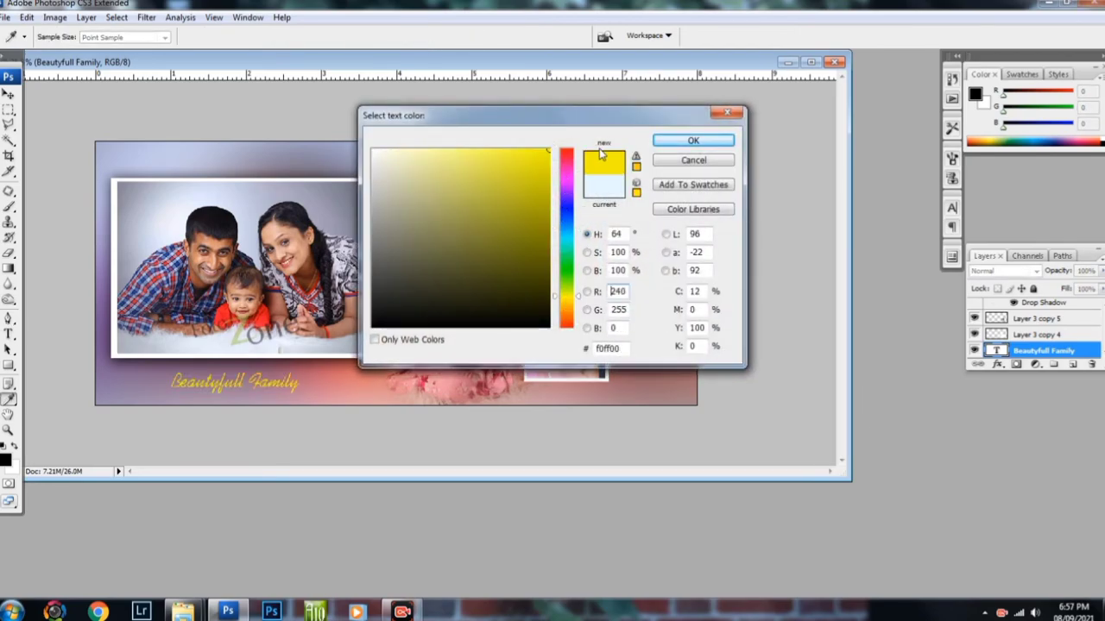
click(693, 140)
click(9, 93)
Boost the Background backdrop's saturation with Hue/Saturation, then flatten the collage into one layer.
right_click(246, 151)
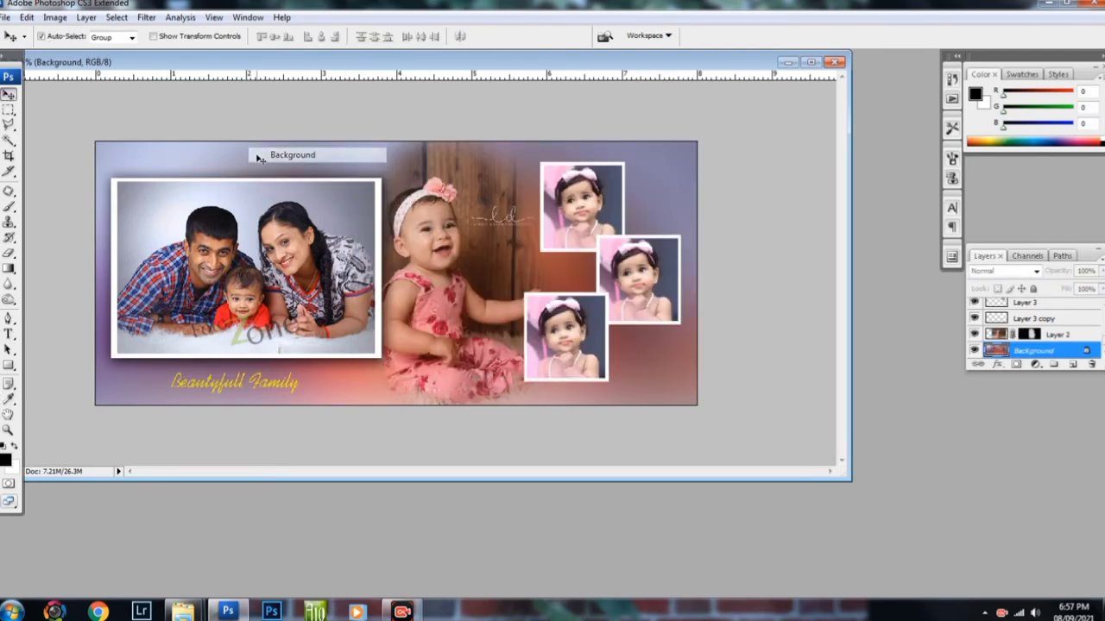
click(268, 154)
key(ctrl+u)
drag(796, 408, 838, 407)
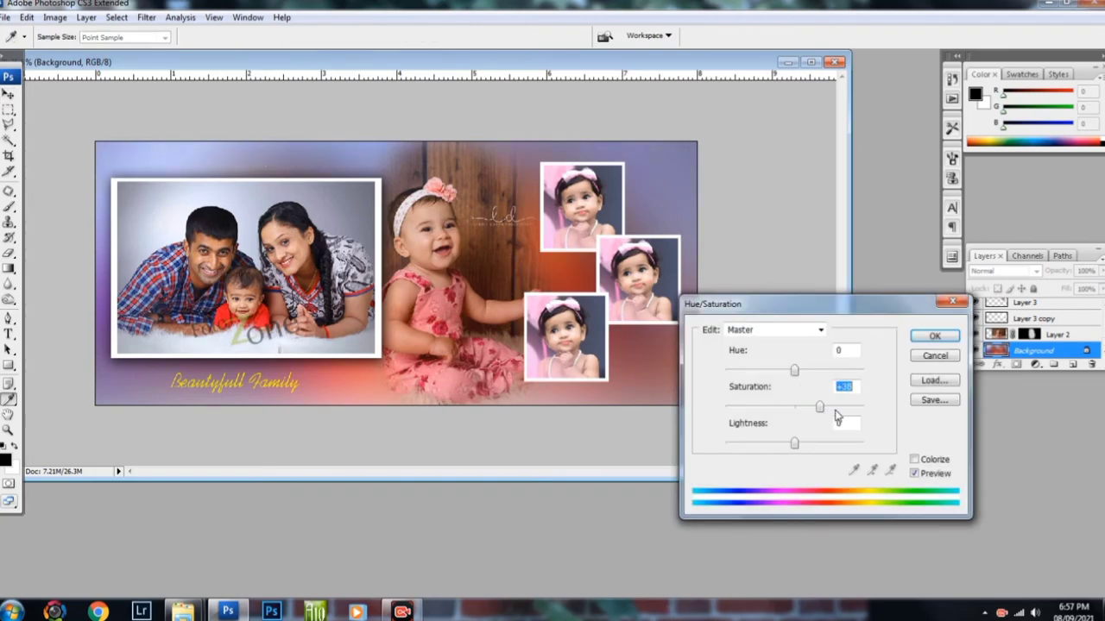
key(Return)
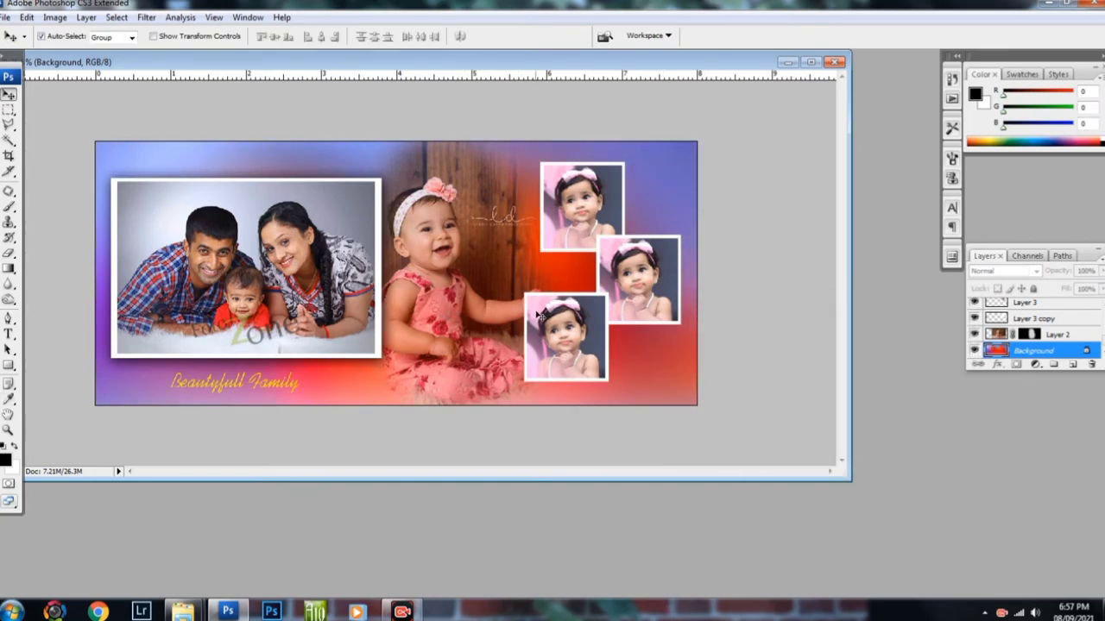
key(ctrl+shift+e)
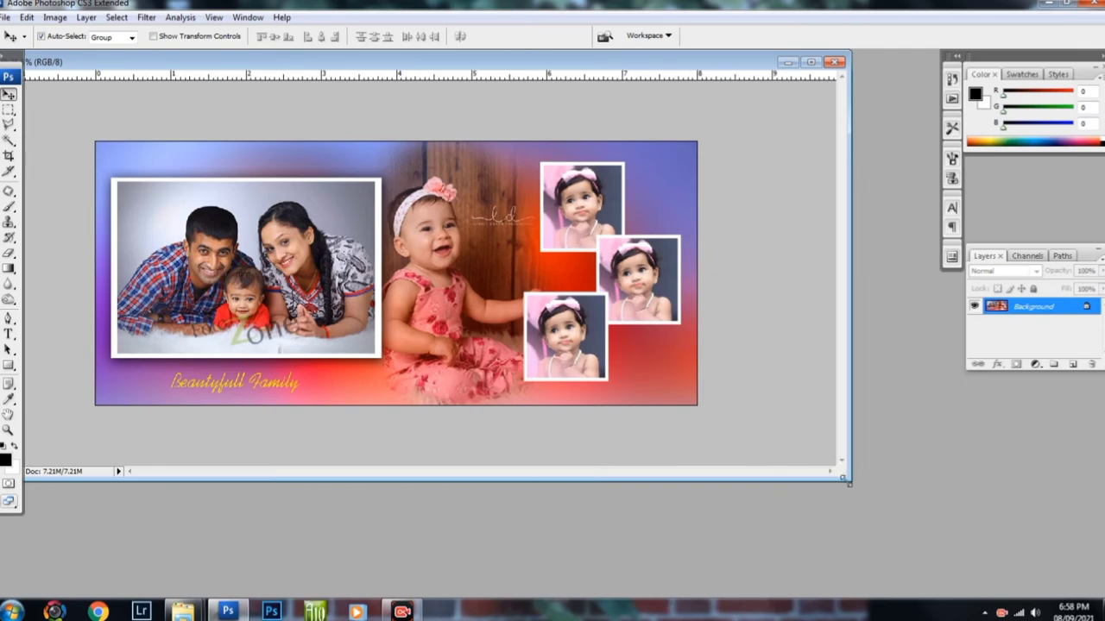
Resize and reposition the collage document window until it fits snugly around the canvas.
drag(850, 483, 870, 487)
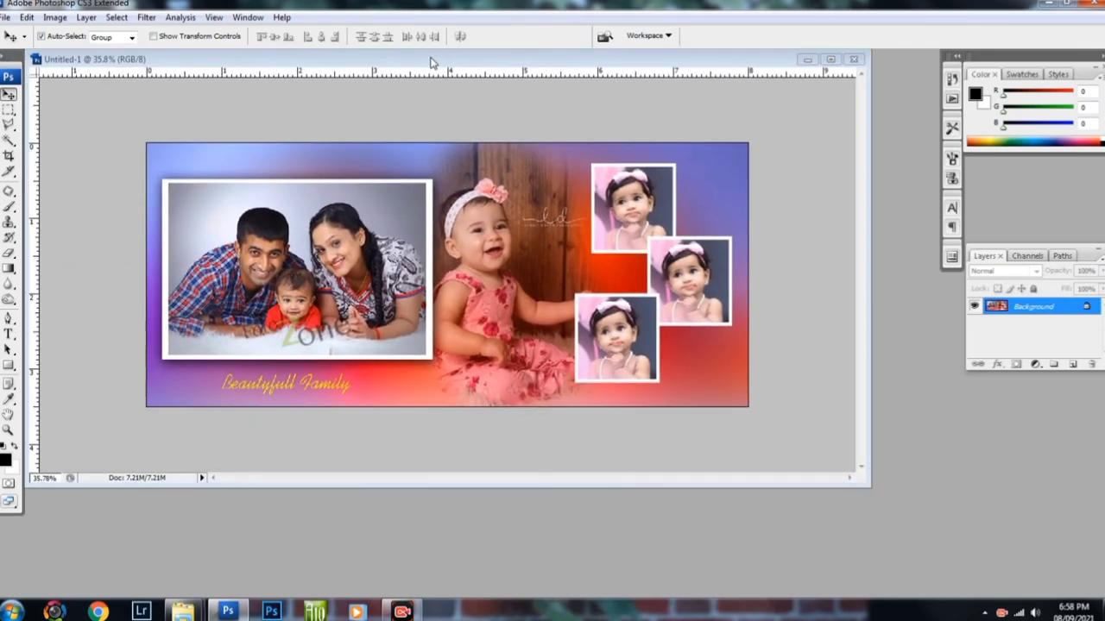
drag(431, 62, 452, 69)
drag(890, 495, 781, 475)
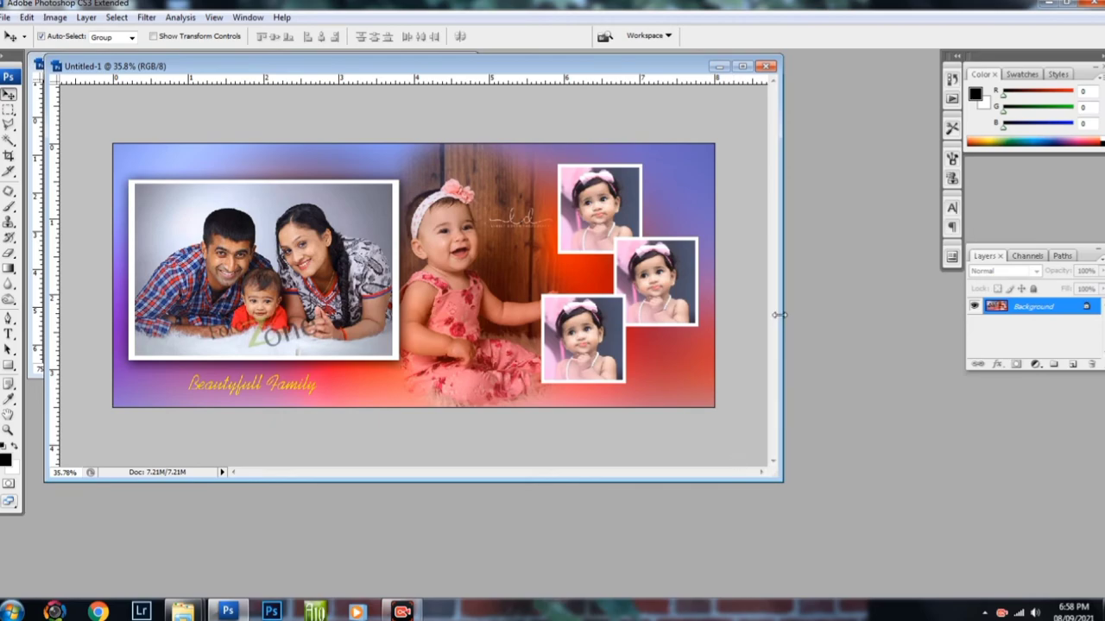
drag(777, 315, 791, 314)
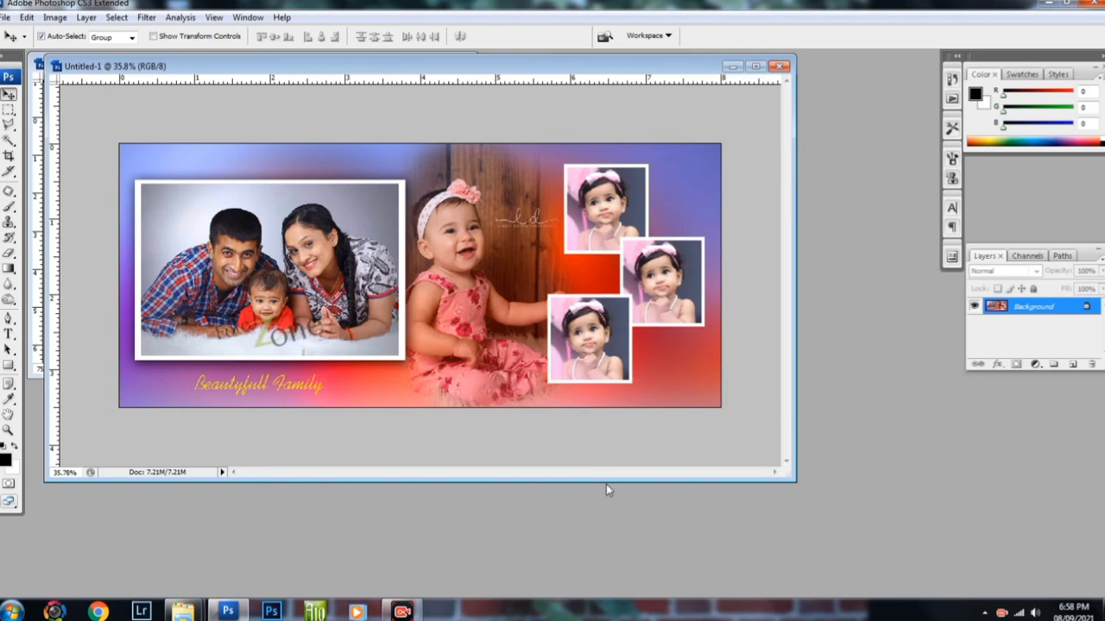
drag(394, 484, 400, 456)
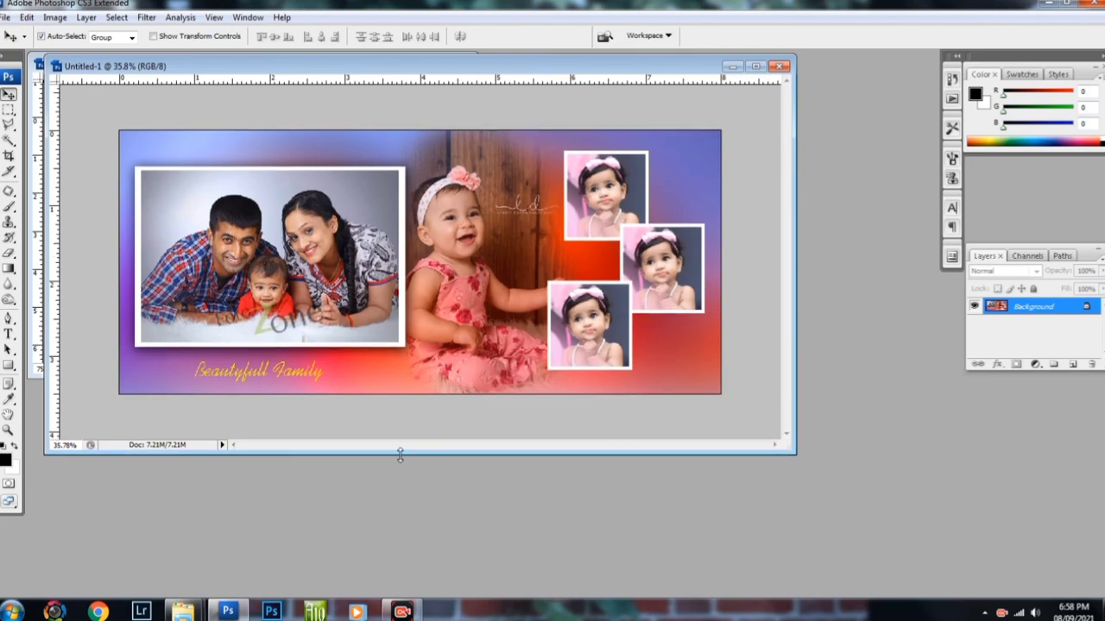